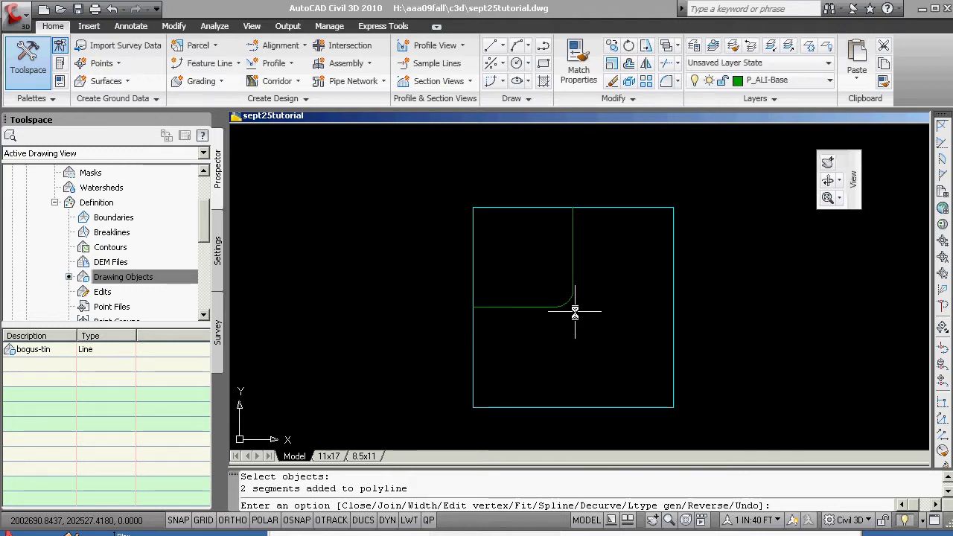
# - End the PEDIT session once the tangents and curve are joined into one polyline
pyautogui.press('Escape')
pyautogui.press('Escape')
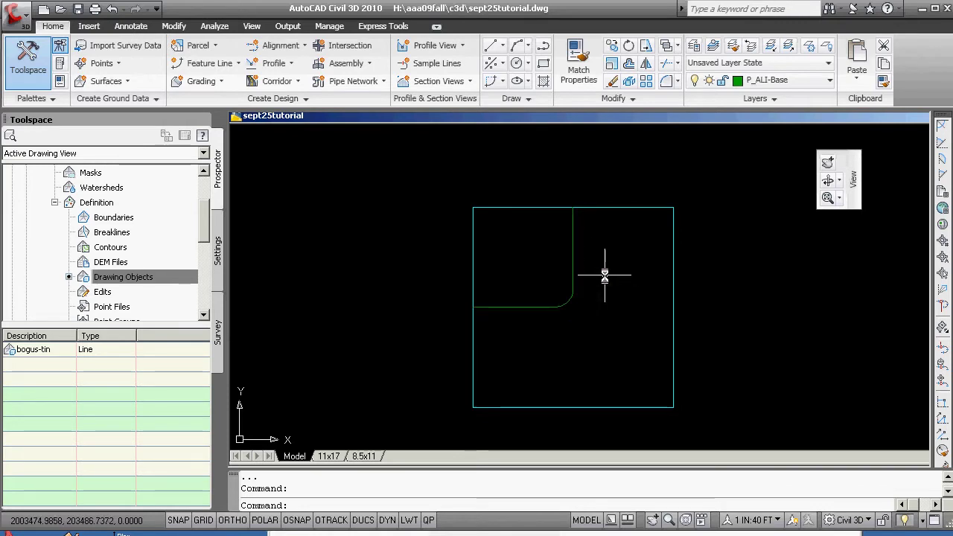
pyautogui.moveTo(583, 277)
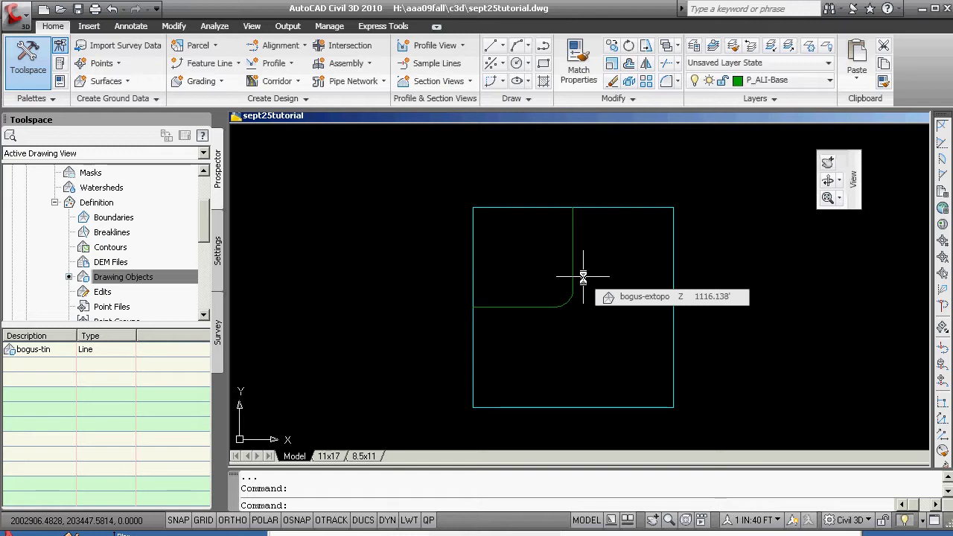
# - Create an alignment from the green polyline, accepting the selection and default direction
pyautogui.click(305, 46)
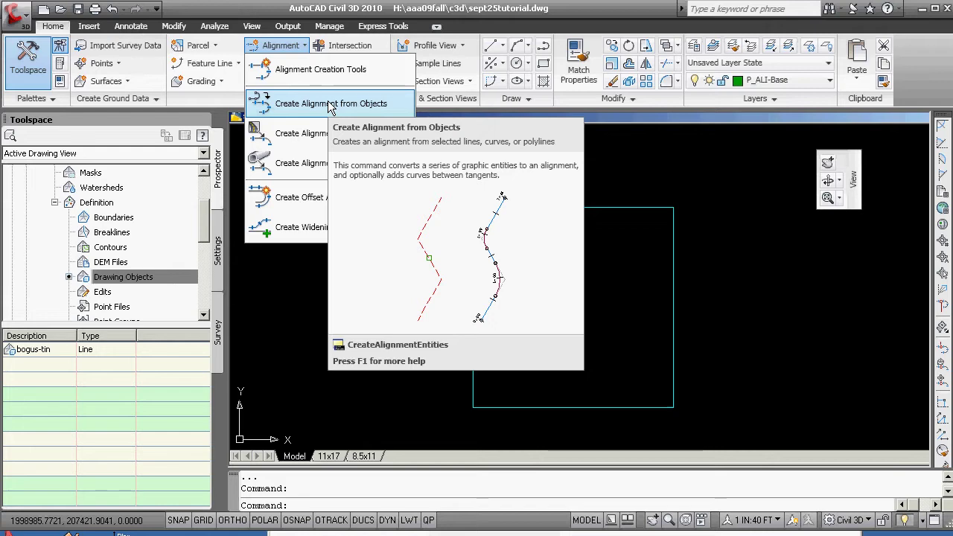
pyautogui.click(332, 104)
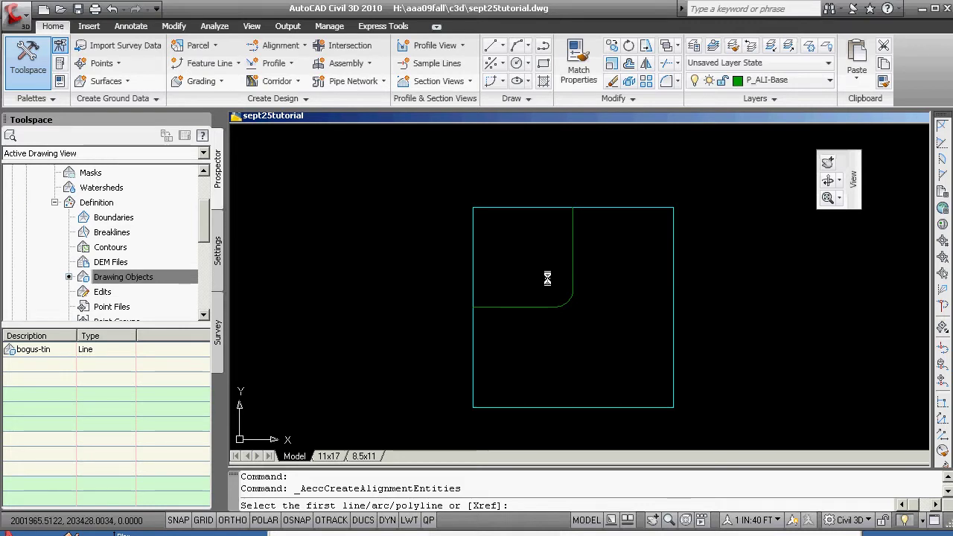
pyautogui.click(573, 231)
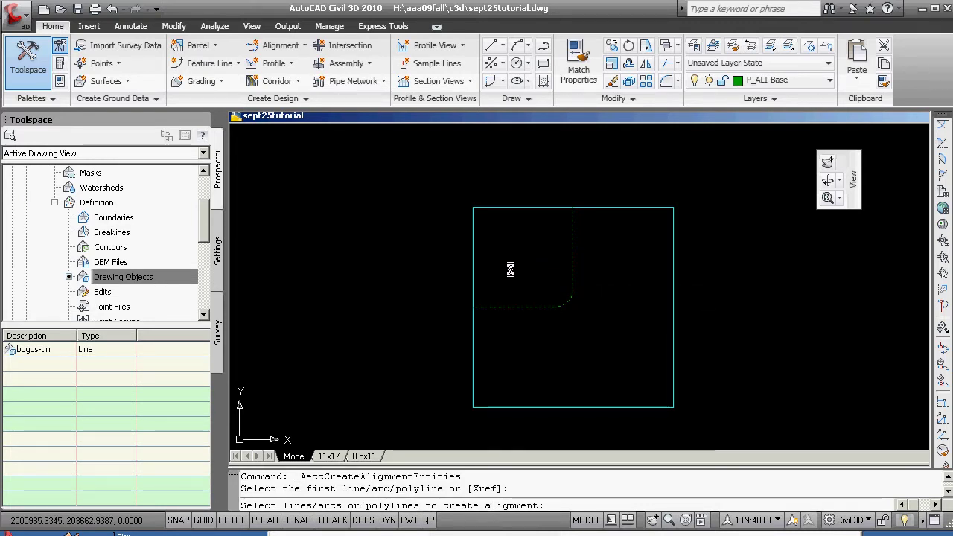
pyautogui.press('Return')
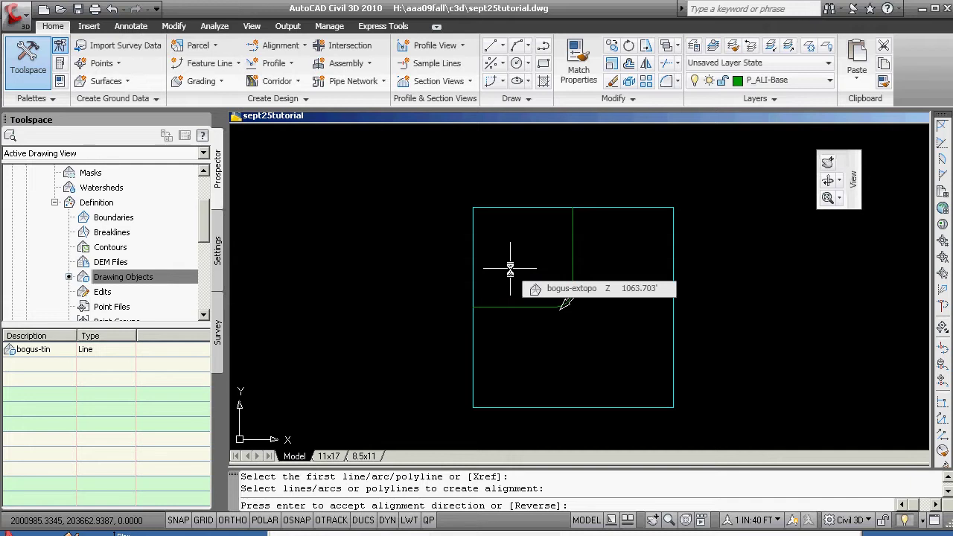
pyautogui.press('Return')
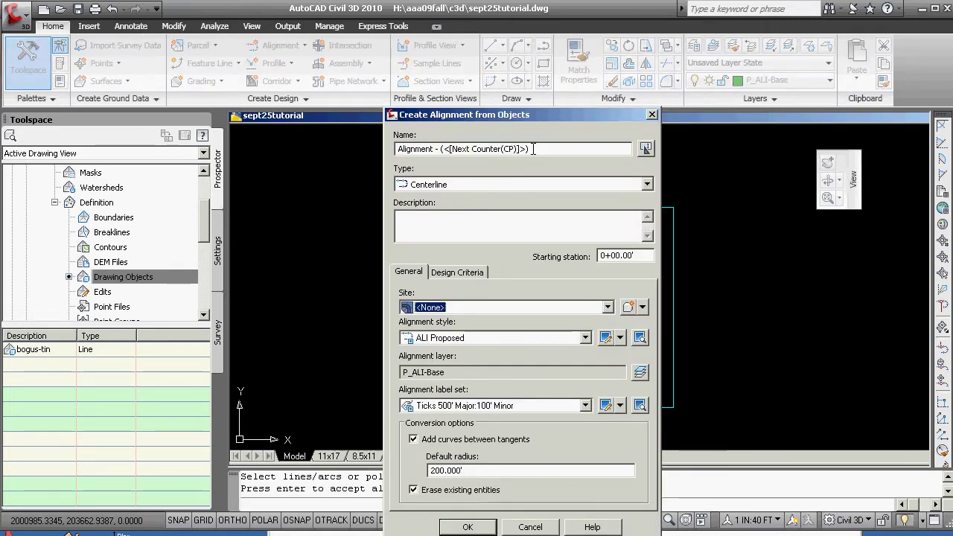
# - Create alignment sept25_cl starting at station 1000 with the Ticks 100' Major:25' Minor label set
pyautogui.moveTo(534, 149); pyautogui.dragTo(383, 155)
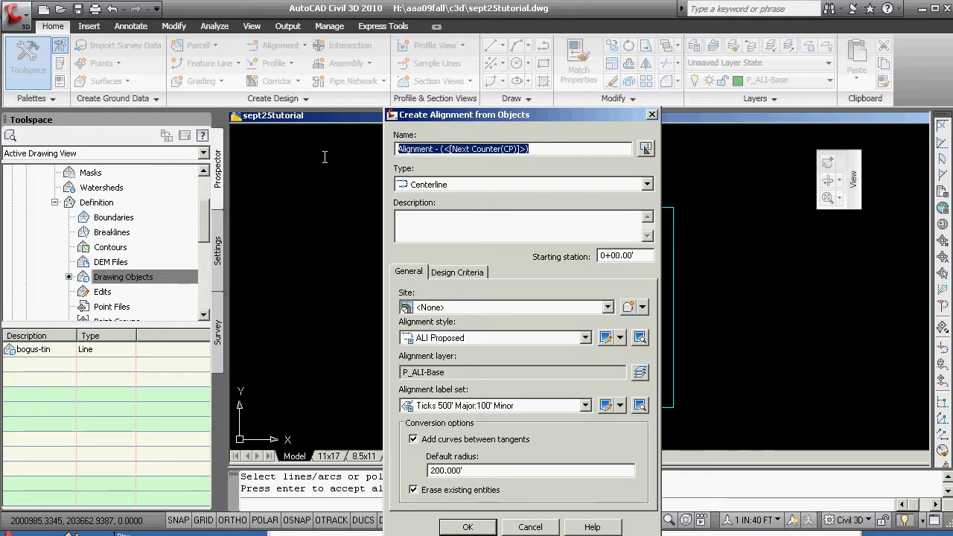
pyautogui.write('sep')
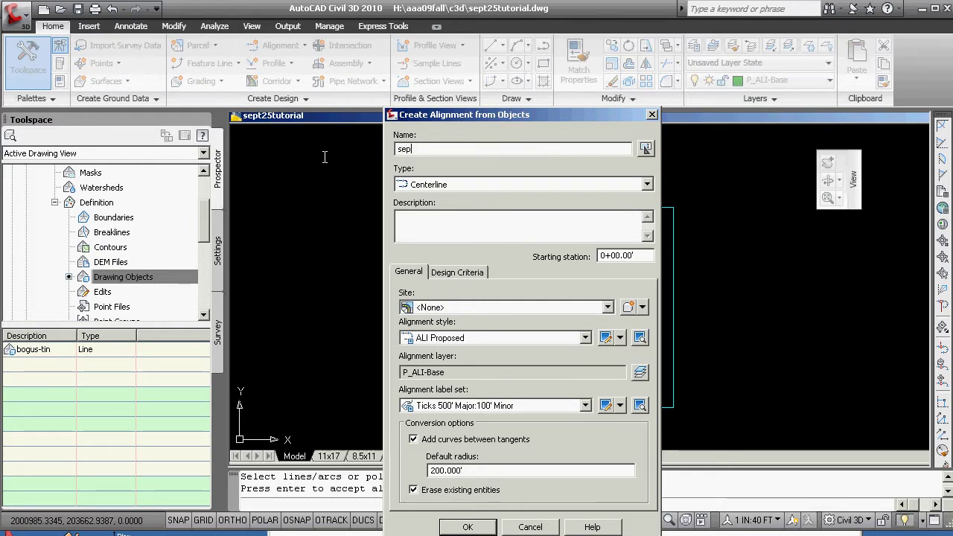
pyautogui.write('t25')
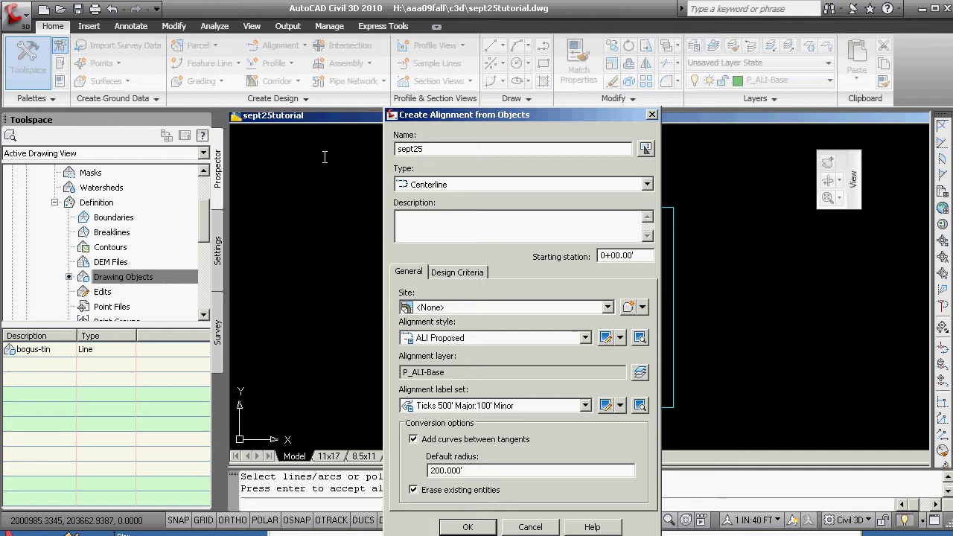
pyautogui.write('_cl')
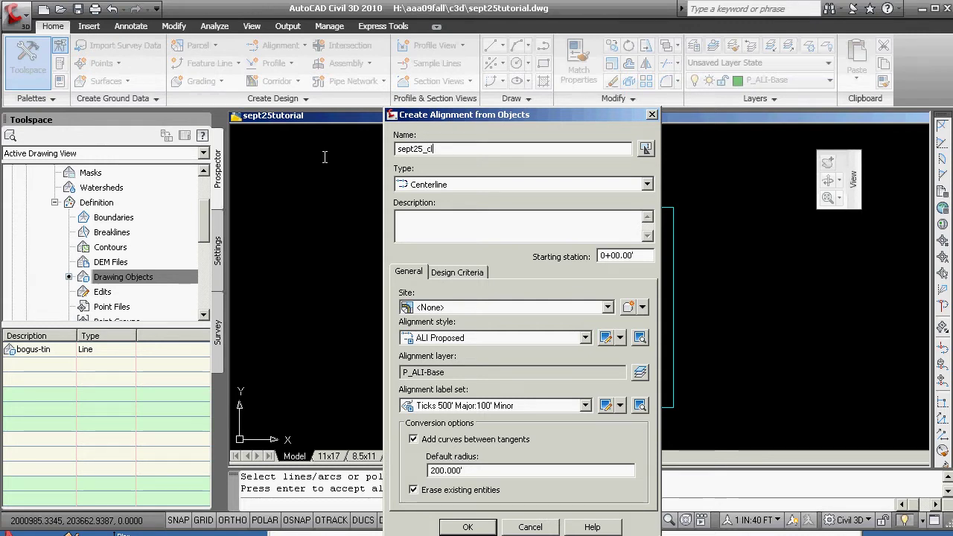
pyautogui.moveTo(635, 262); pyautogui.dragTo(565, 265)
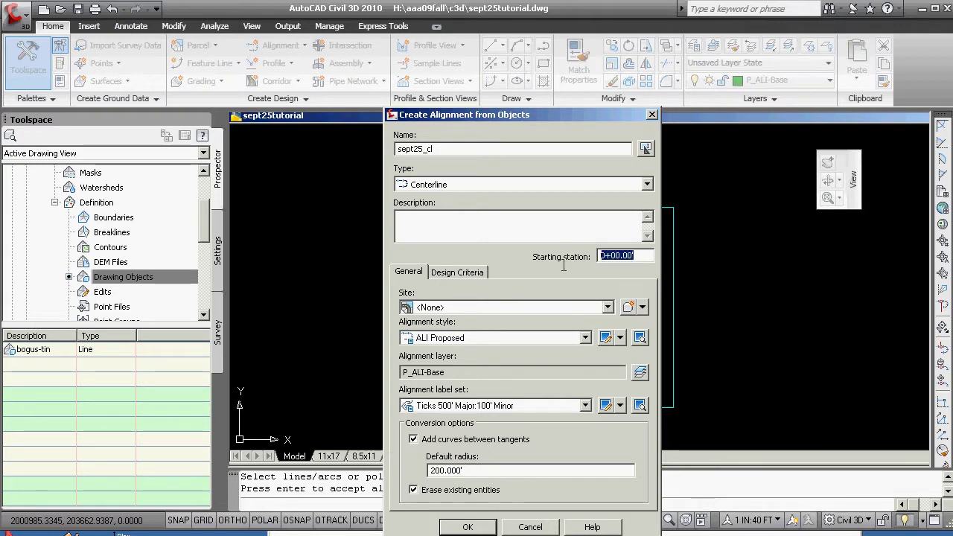
pyautogui.write('1000')
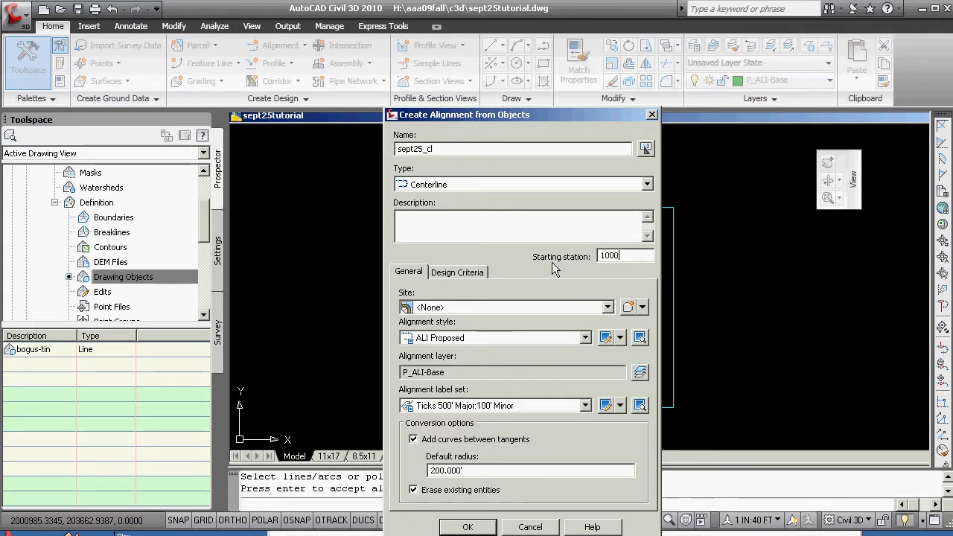
pyautogui.click(585, 406)
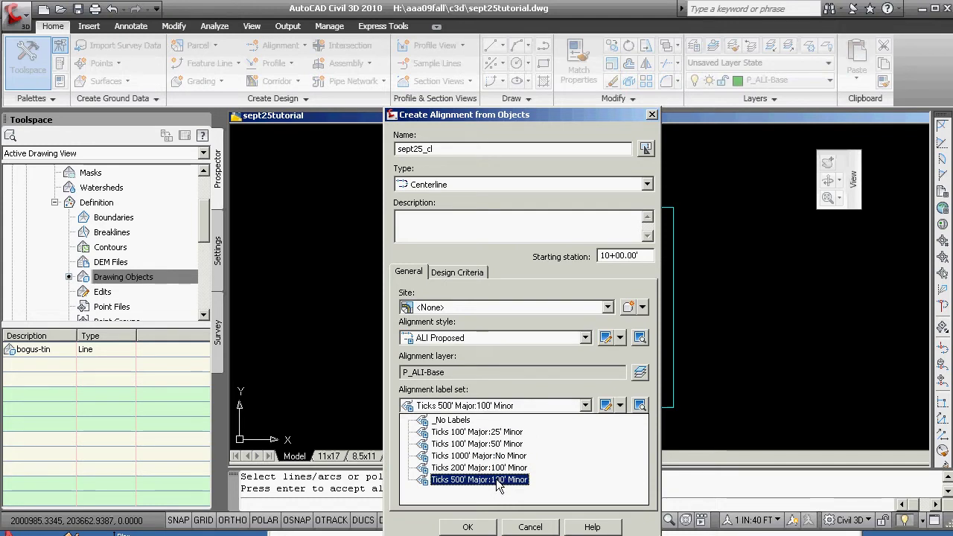
pyautogui.click(491, 432)
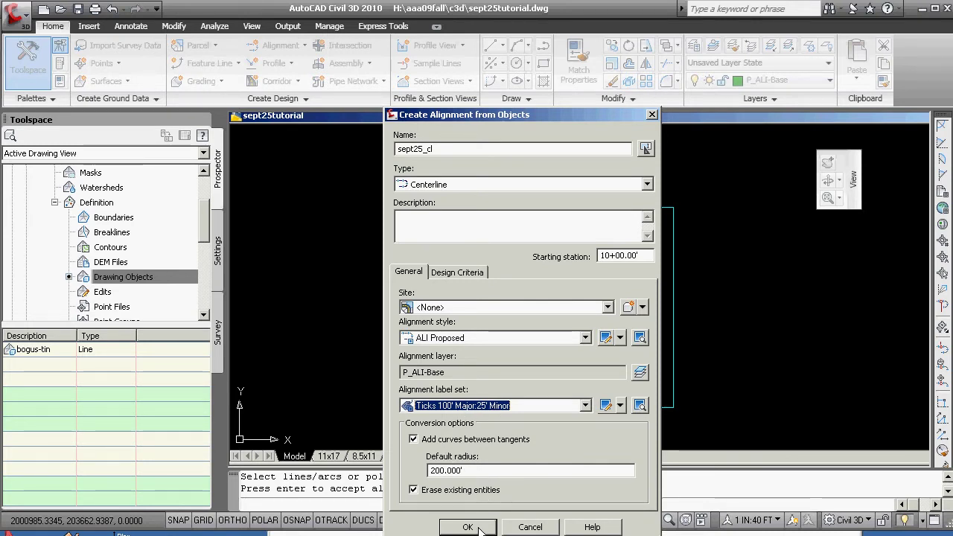
pyautogui.click(463, 273)
pyautogui.click(409, 273)
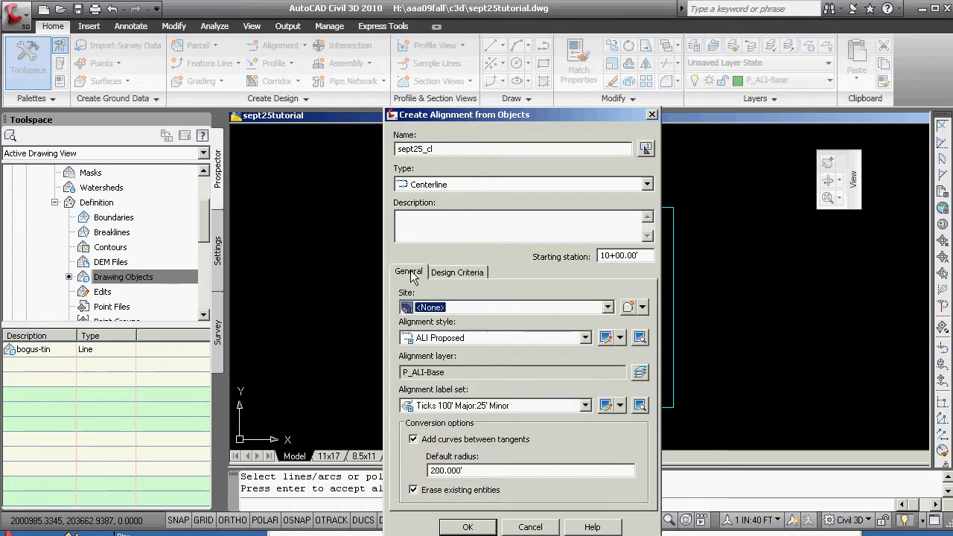
pyautogui.click(477, 528)
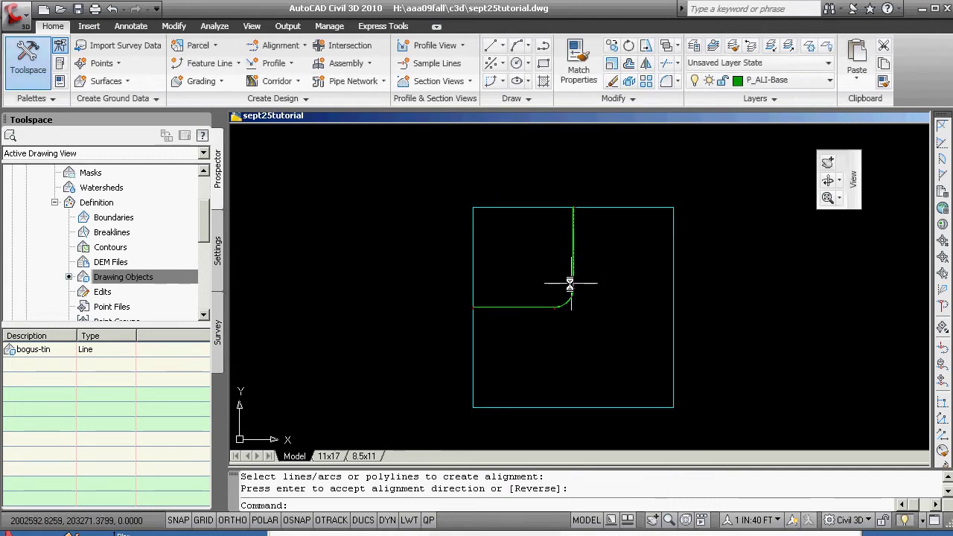
pyautogui.scroll(5, 572, 294)
pyautogui.scroll(3, 596, 305)
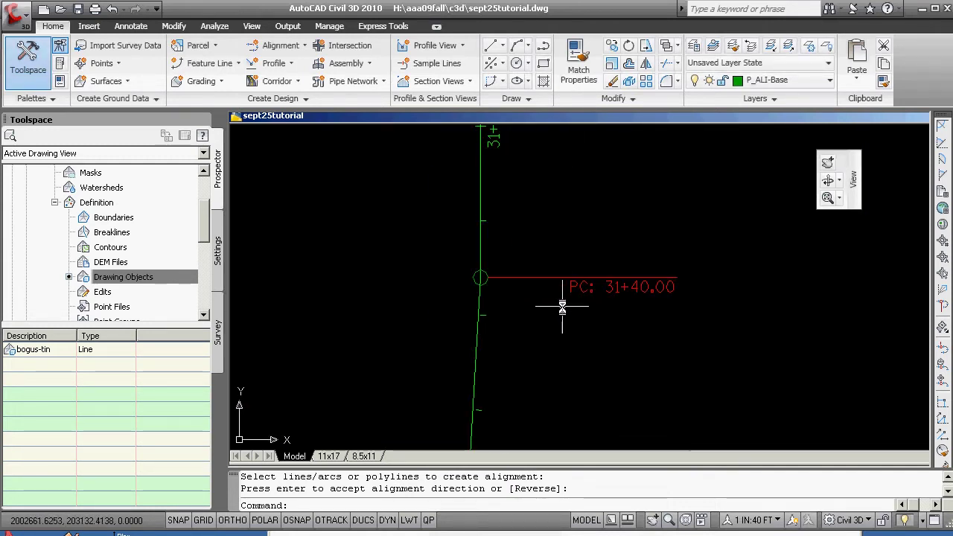
pyautogui.scroll(-7, 544, 298)
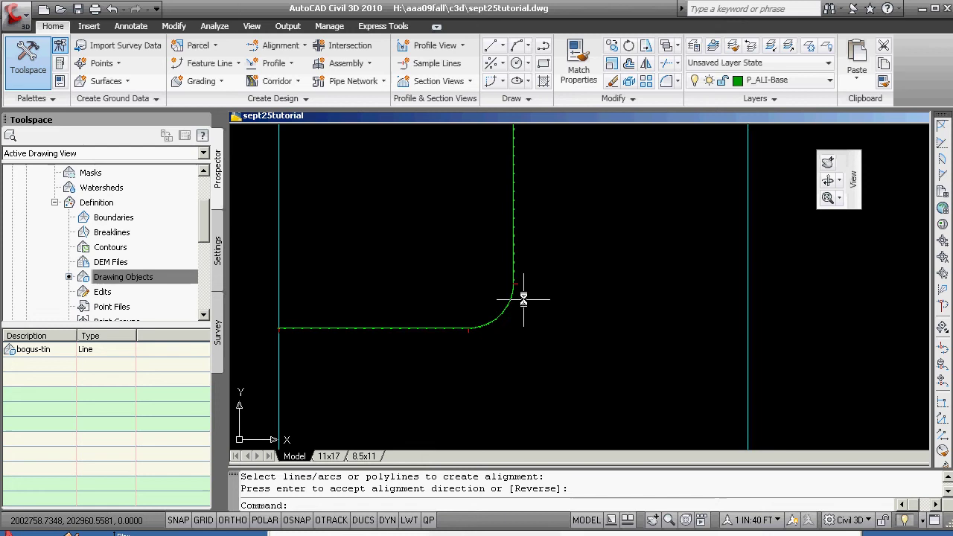
pyautogui.scroll(5, 398, 345)
pyautogui.scroll(-3, 549, 315)
pyautogui.scroll(5, 504, 239)
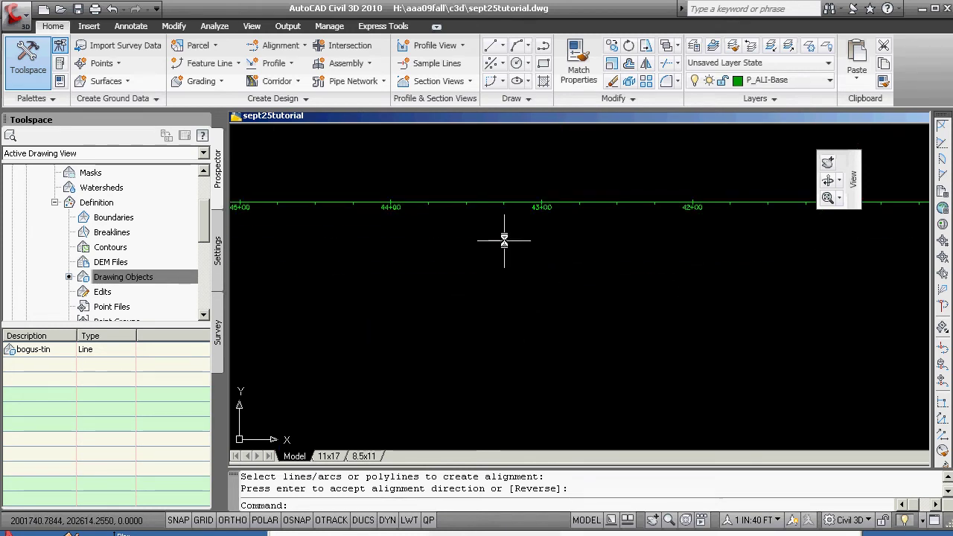
pyautogui.scroll(-6, 532, 221)
pyautogui.scroll(-4, 531, 222)
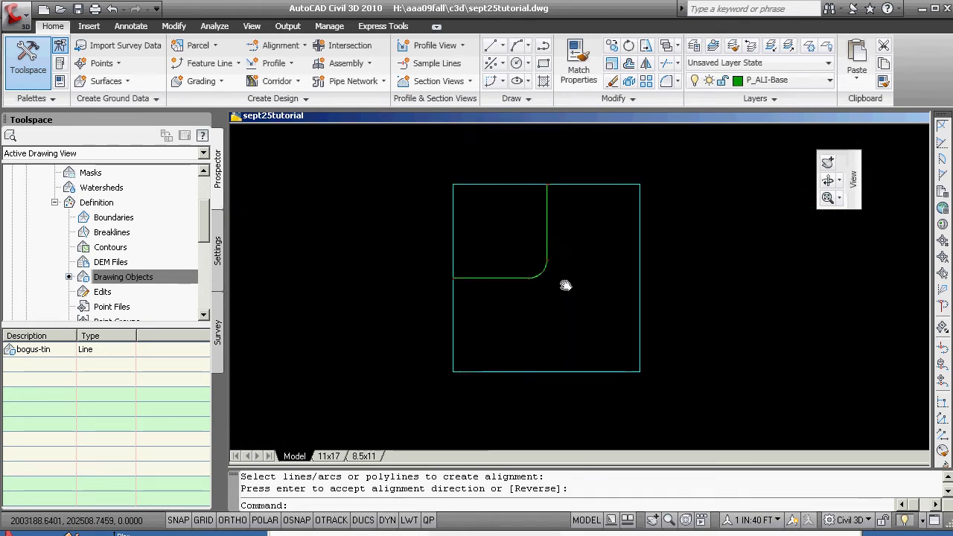
pyautogui.click(774, 520)
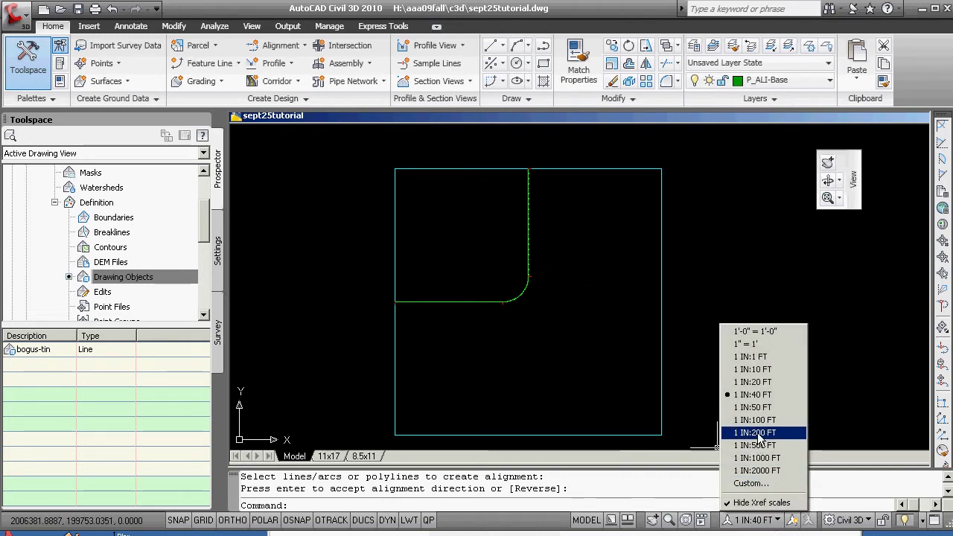
pyautogui.click(755, 433)
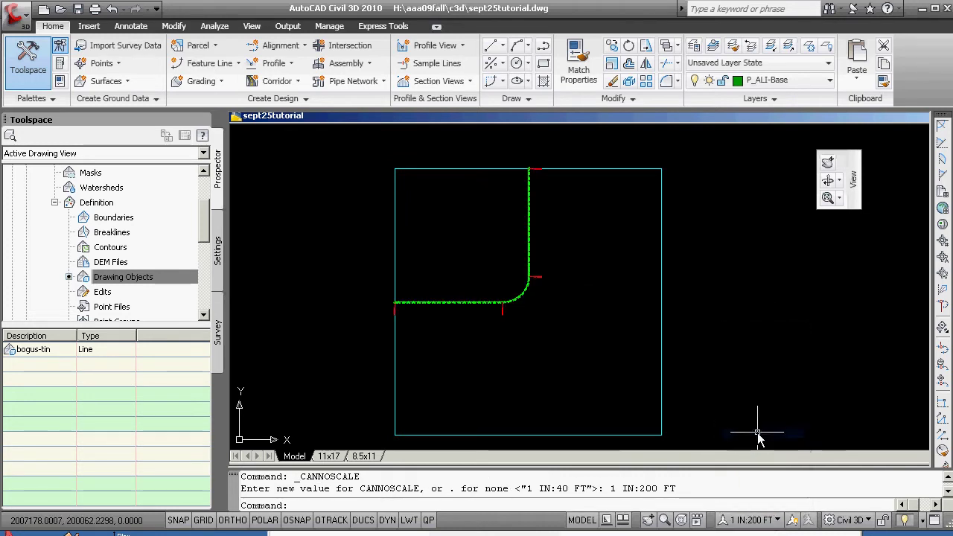
pyautogui.click(774, 520)
pyautogui.click(771, 396)
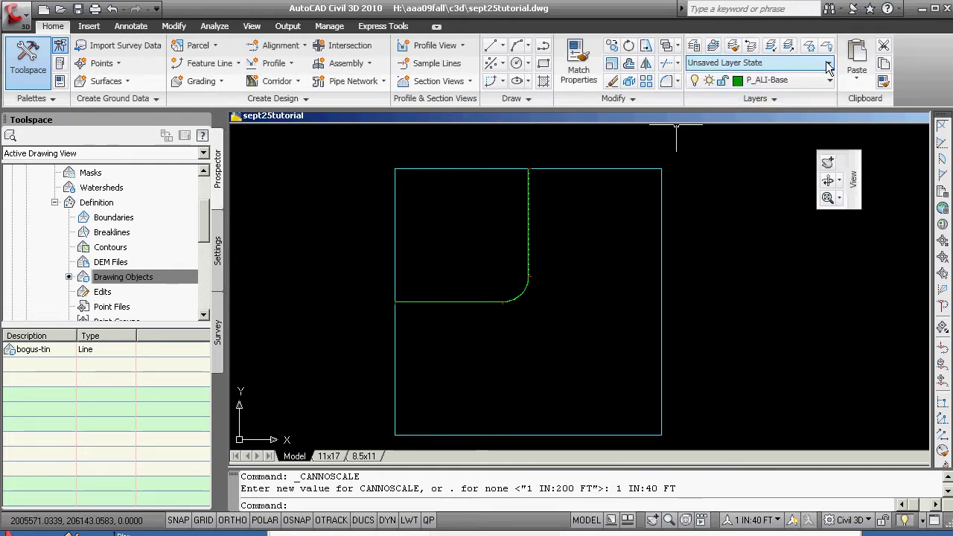
# - Start a new named view called 'overall' in the View Manager
pyautogui.click(828, 63)
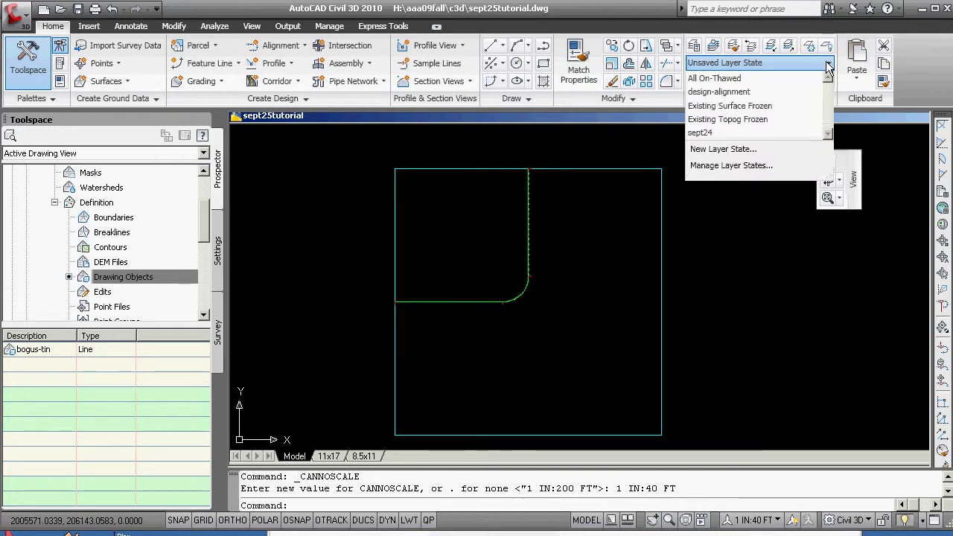
pyautogui.click(768, 257)
pyautogui.press('Escape')
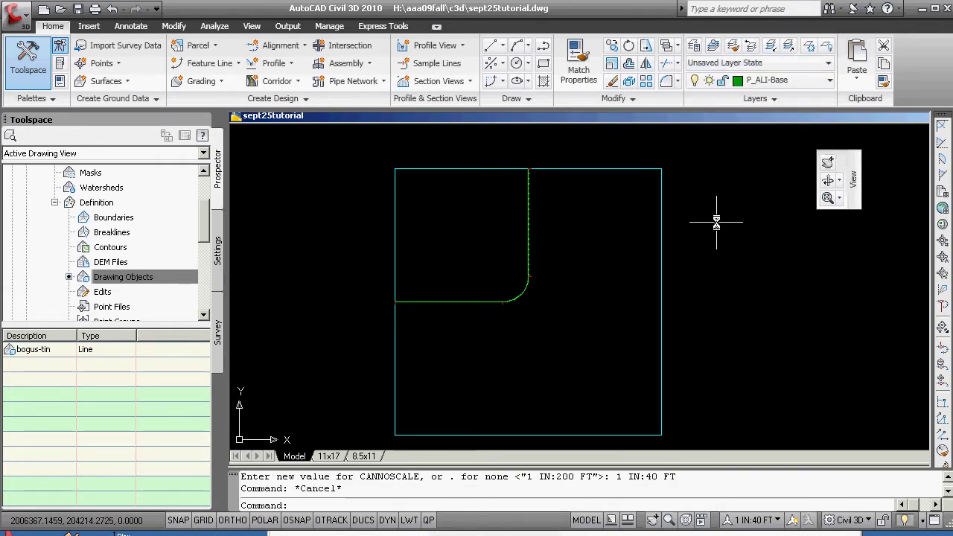
pyautogui.write('v')
pyautogui.press('Return')
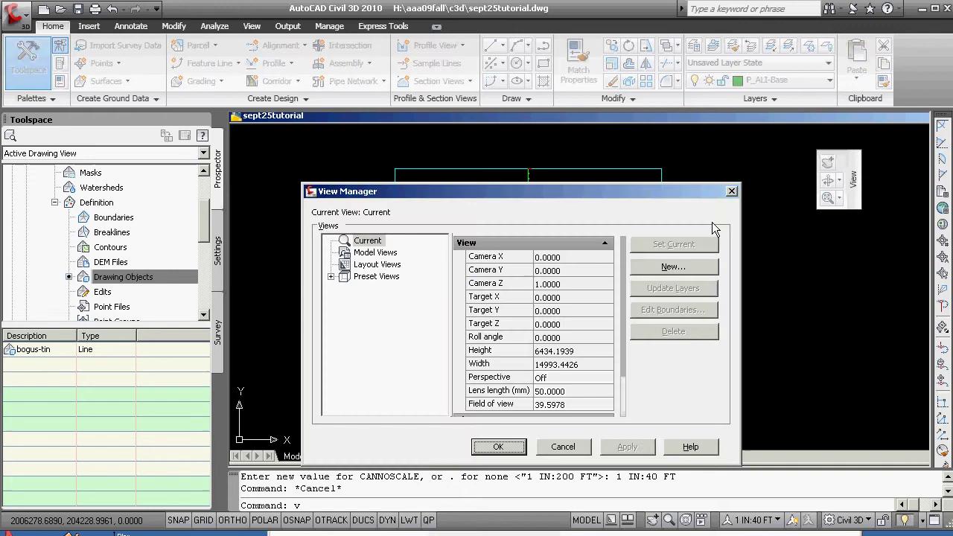
pyautogui.click(660, 269)
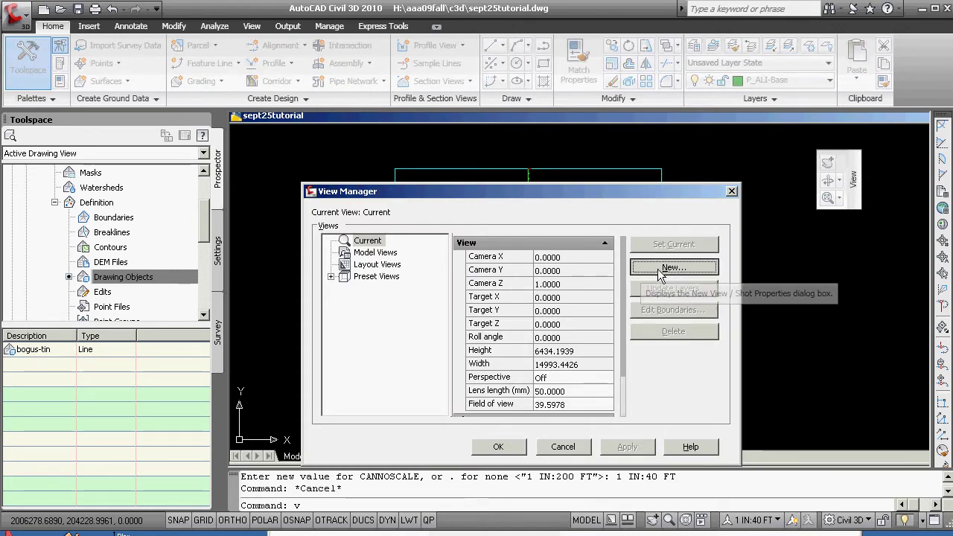
pyautogui.click(404, 281)
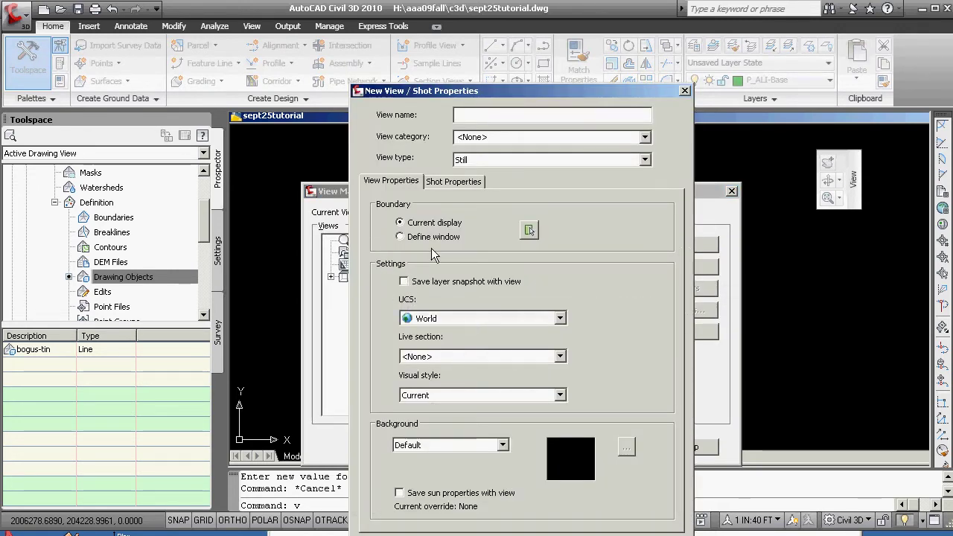
pyautogui.click(460, 114)
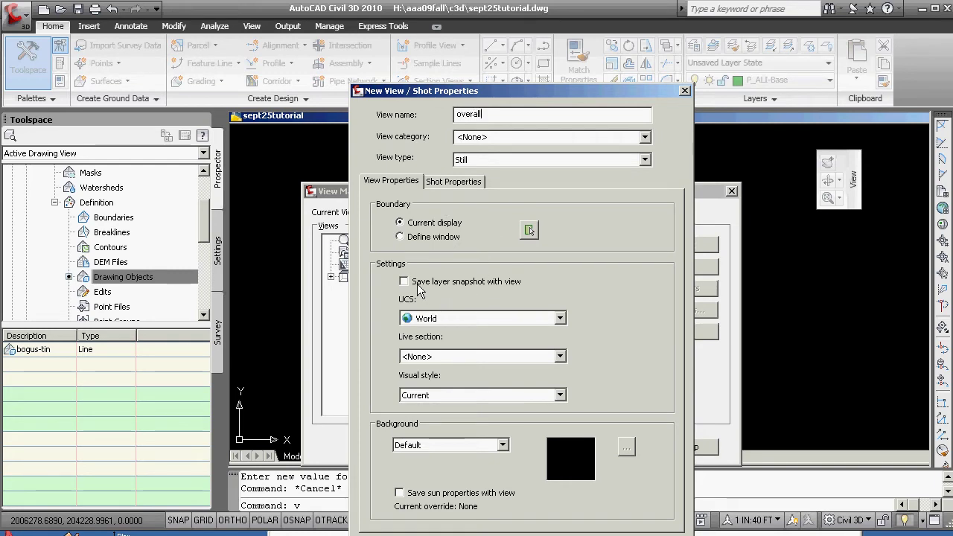
# - Define the 'overall' view as a window around the whole site and save it
pyautogui.click(401, 237)
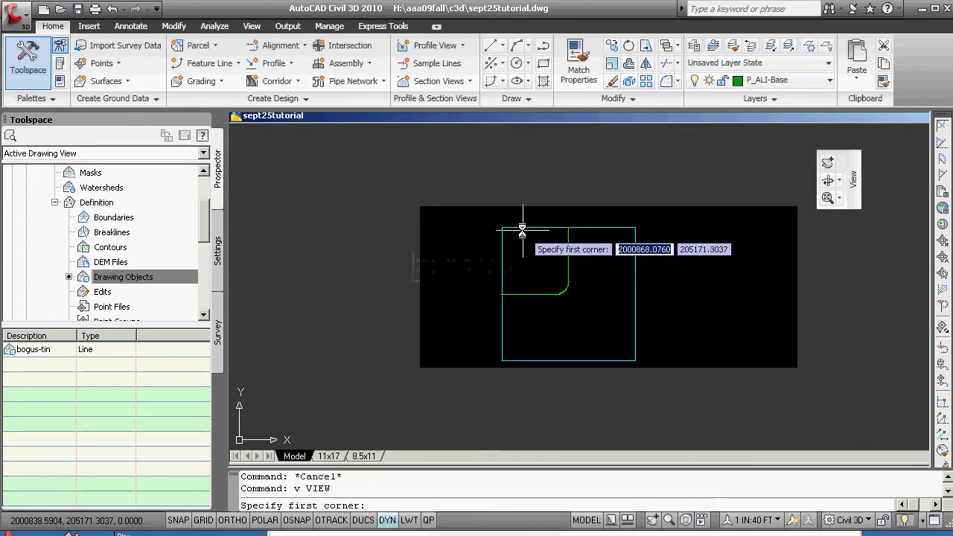
pyautogui.click(498, 365)
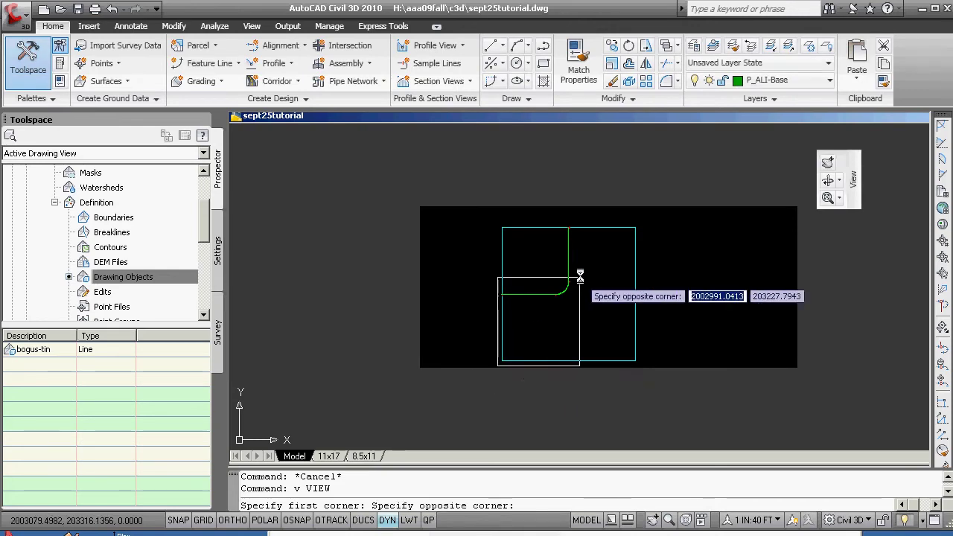
pyautogui.click(642, 208)
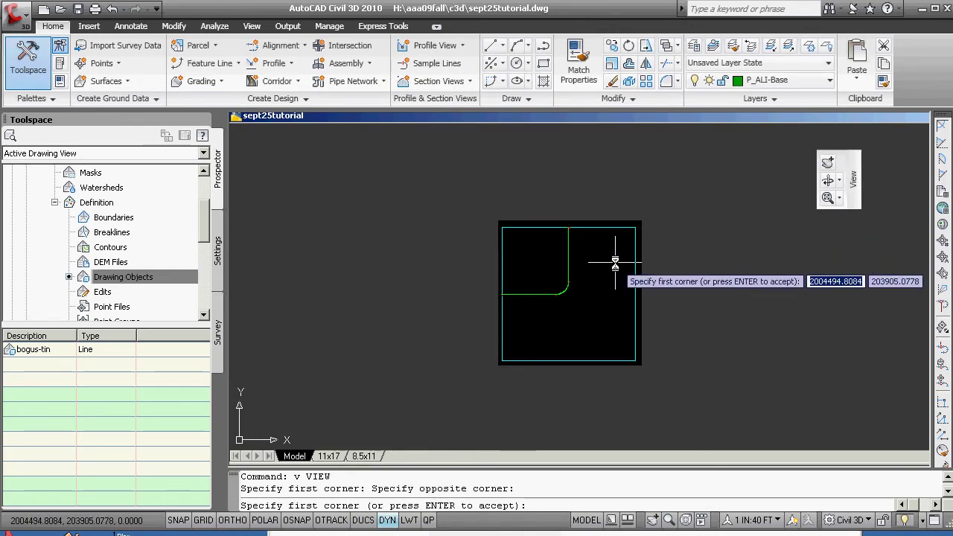
pyautogui.press('Return')
pyautogui.press('Return')
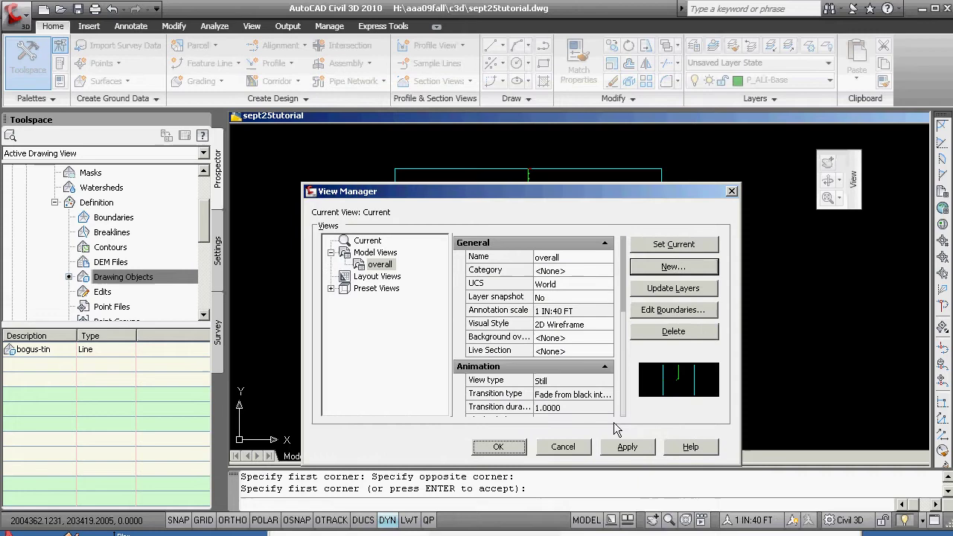
pyautogui.click(626, 447)
pyautogui.click(498, 447)
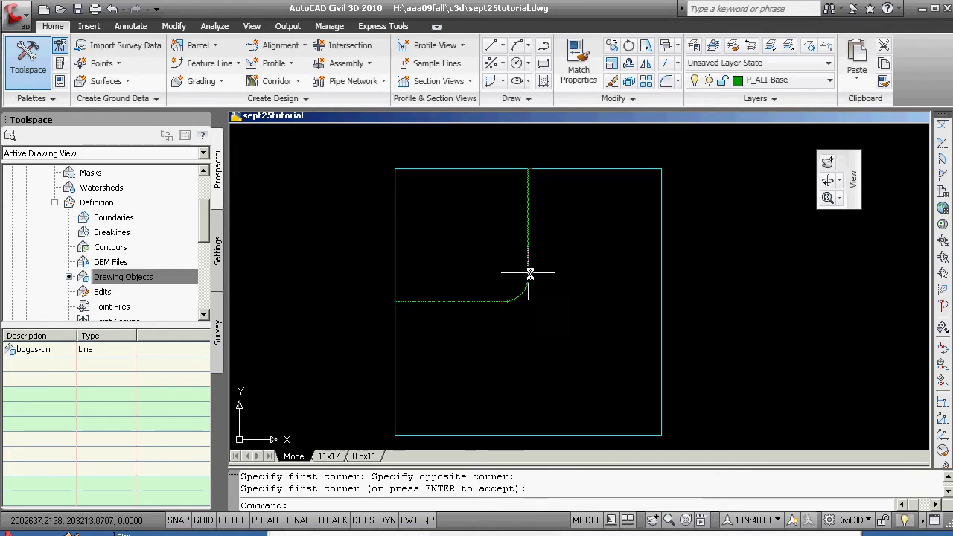
pyautogui.moveTo(530, 277)
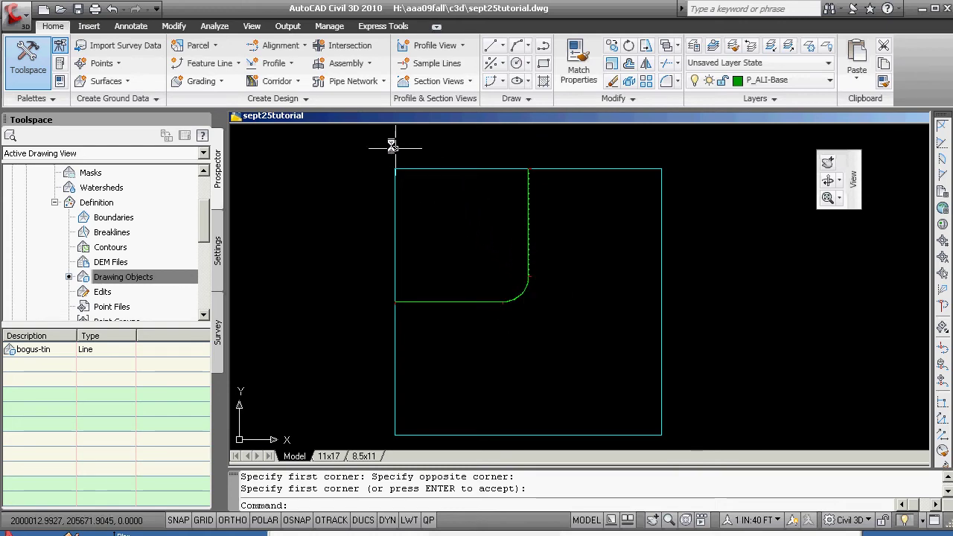
# - Sample surface bogus-extopo along sept25_cl into a new surface profile, Surface (1)
pyautogui.click(289, 65)
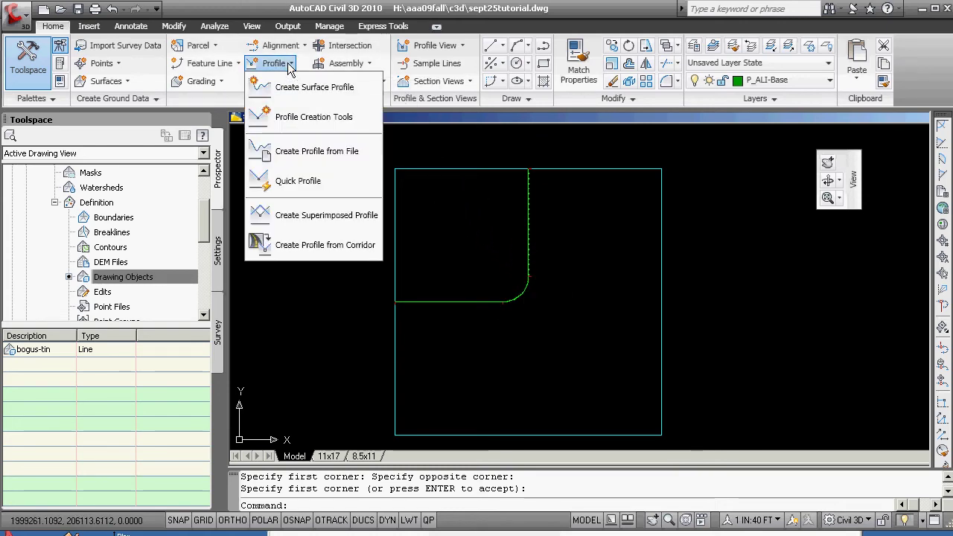
pyautogui.click(303, 88)
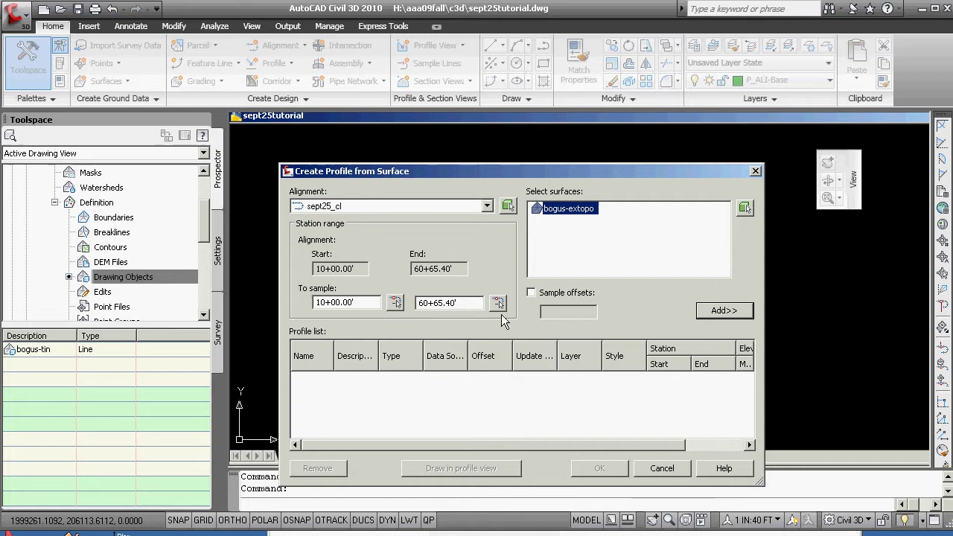
pyautogui.click(722, 311)
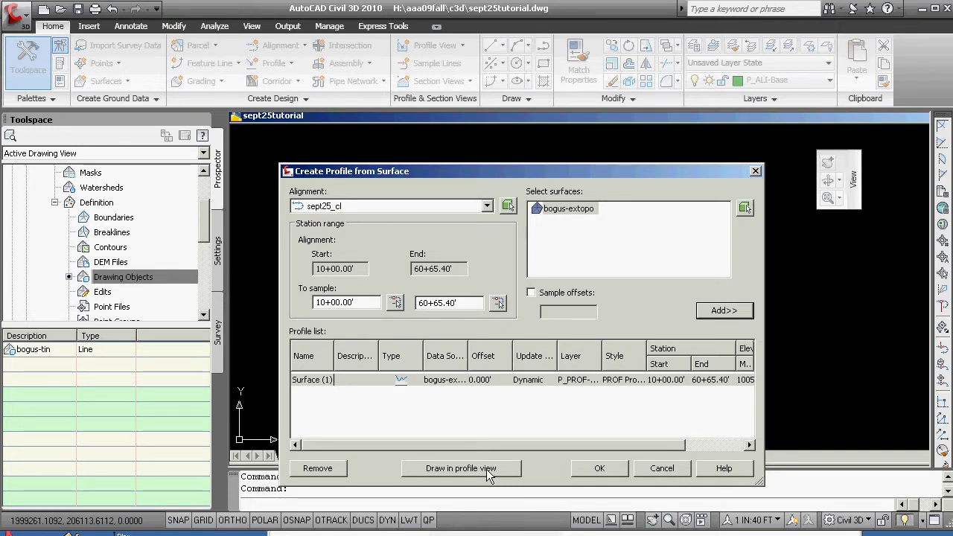
pyautogui.click(600, 468)
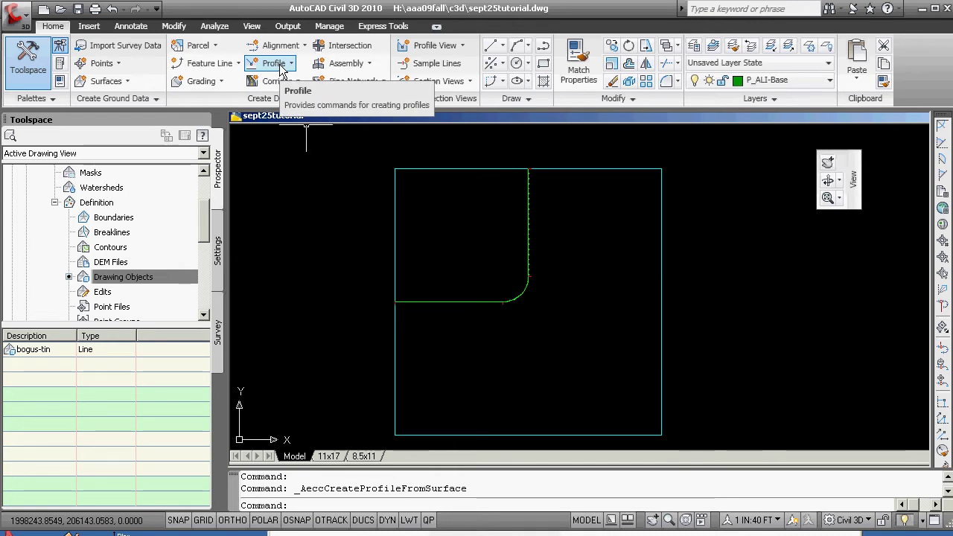
# - Start a sept25_cl profile view named PV-sept25_cl using style Stations 100' Major:50' Minor
pyautogui.click(434, 46)
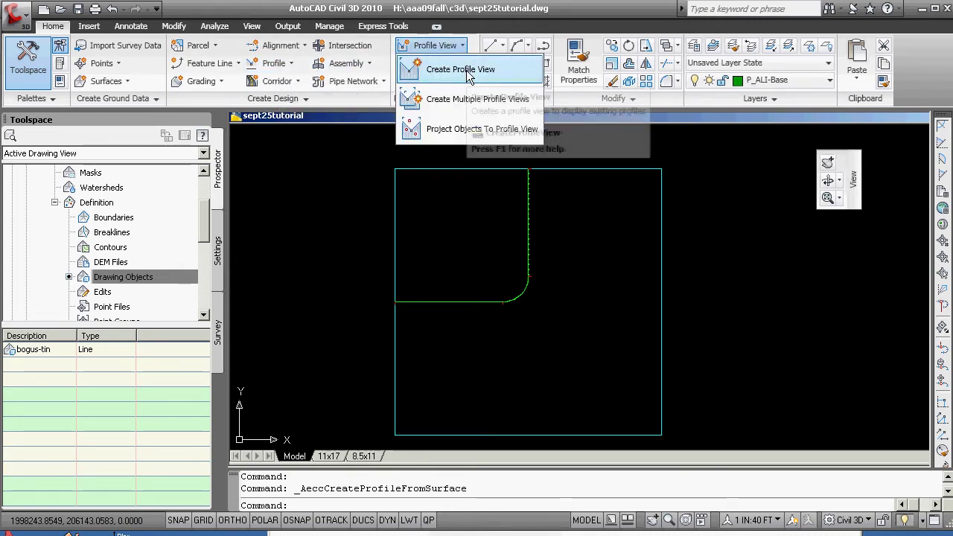
pyautogui.click(469, 72)
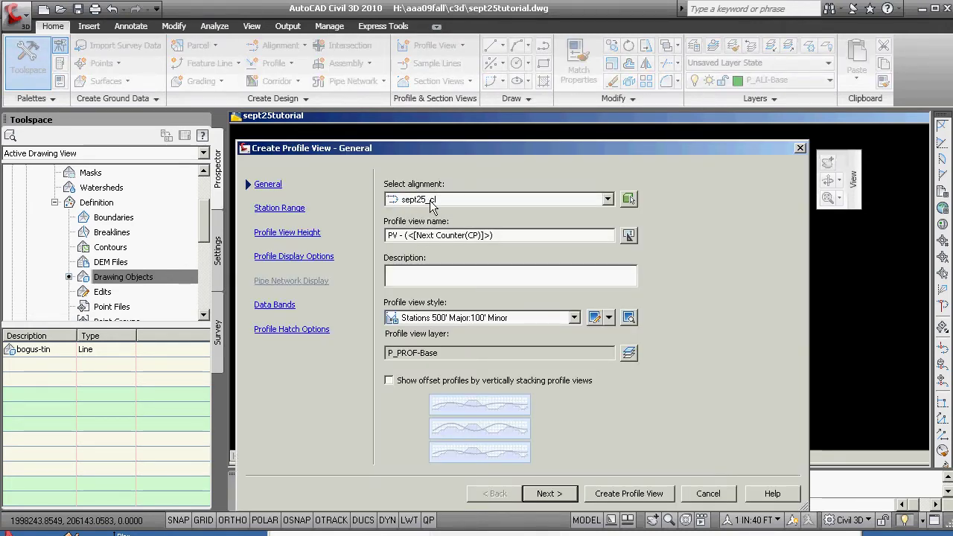
pyautogui.moveTo(493, 235); pyautogui.dragTo(344, 244)
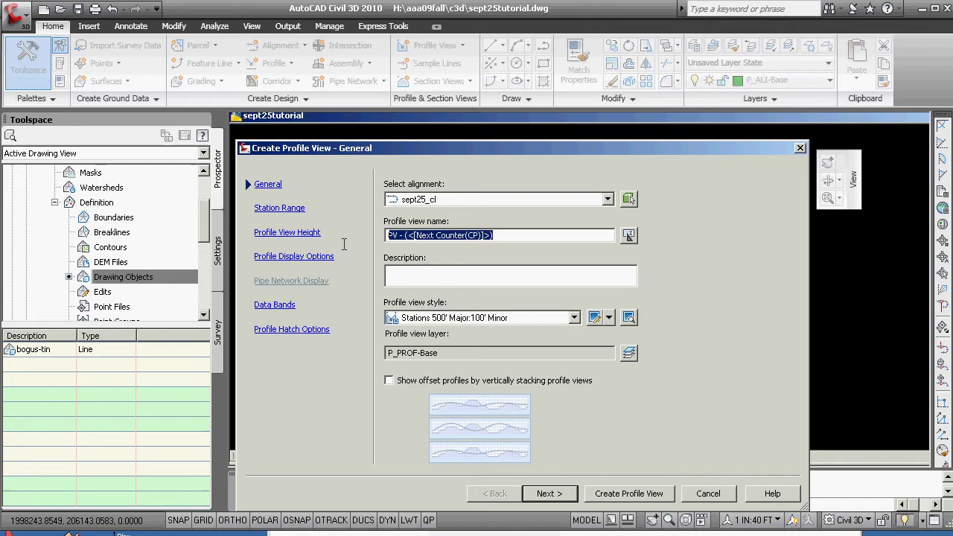
pyautogui.write('PV-sept25')
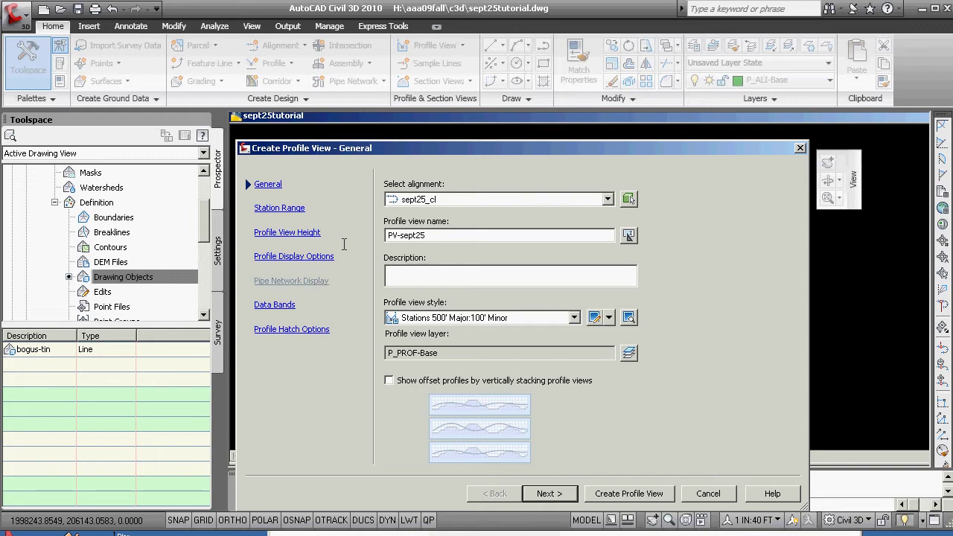
pyautogui.write('_cl')
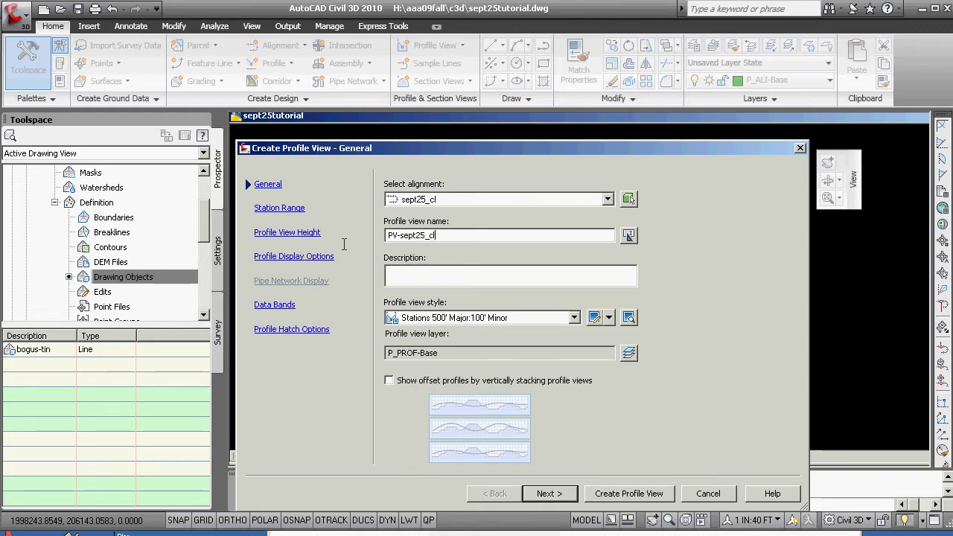
pyautogui.click(574, 318)
pyautogui.click(490, 336)
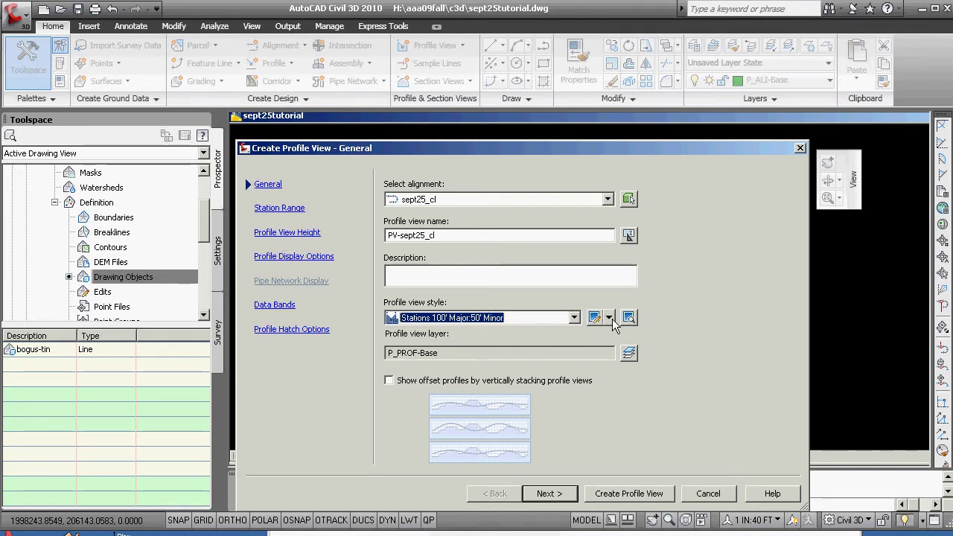
# - Use a user-specified station range ending at 6200 (10+00.00' to 62+00.00')
pyautogui.click(277, 212)
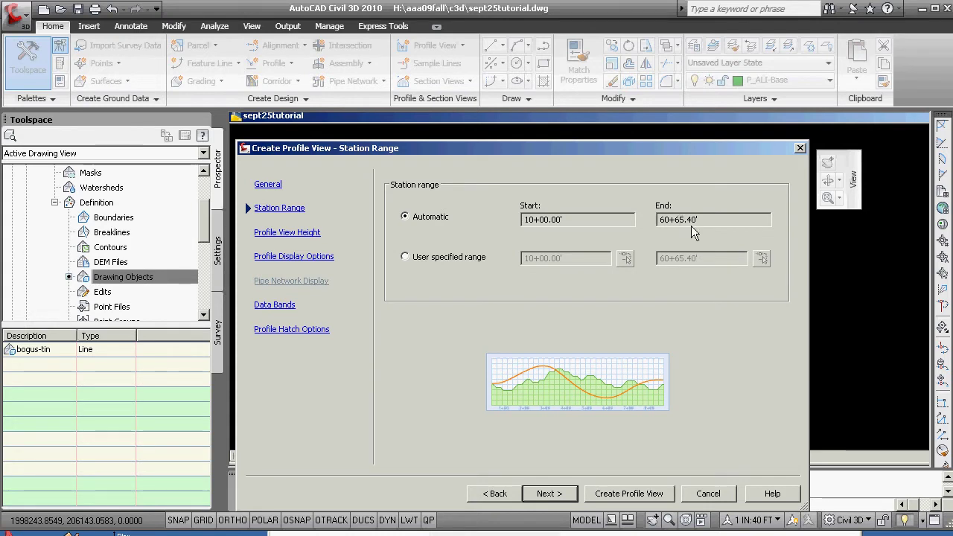
pyautogui.click(406, 257)
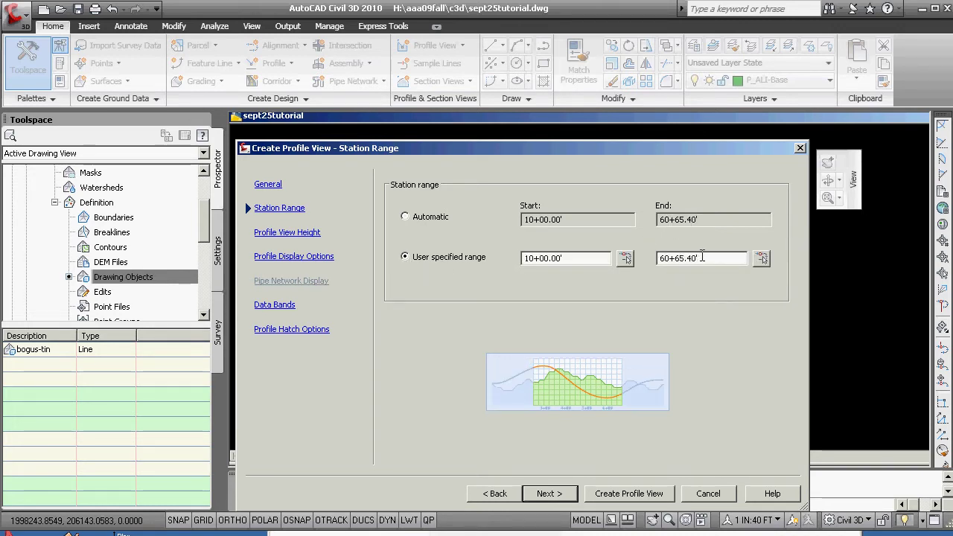
pyautogui.moveTo(703, 258); pyautogui.dragTo(660, 258)
pyautogui.write('6200')
pyautogui.press('Tab')
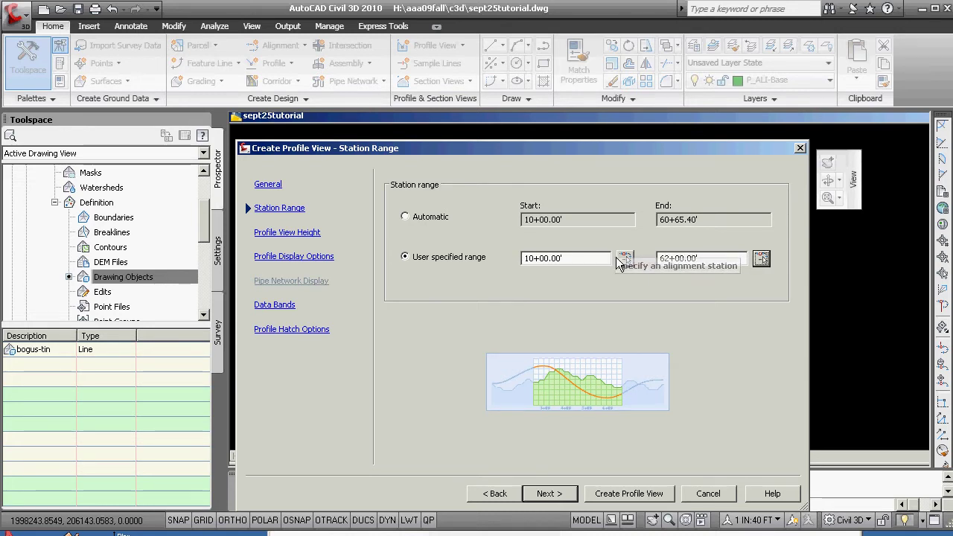
# - Set a user-specified profile view height from 990.00' to 1150.00'
pyautogui.click(298, 237)
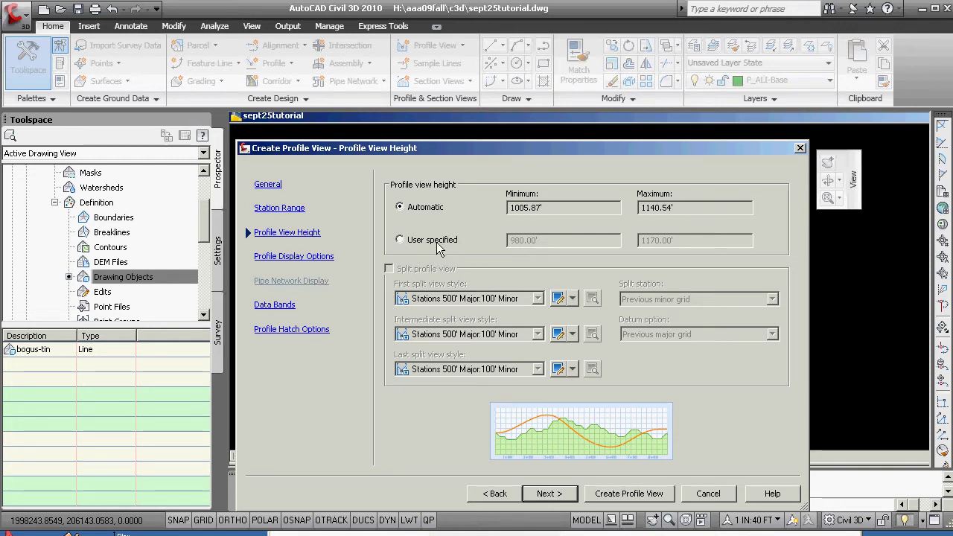
pyautogui.click(399, 241)
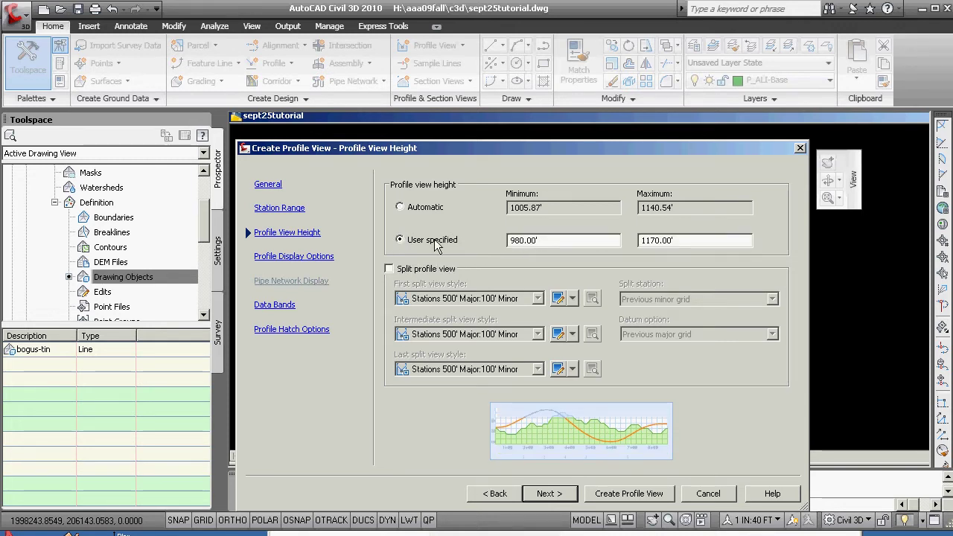
pyautogui.doubleClick(537, 240)
pyautogui.write('99')
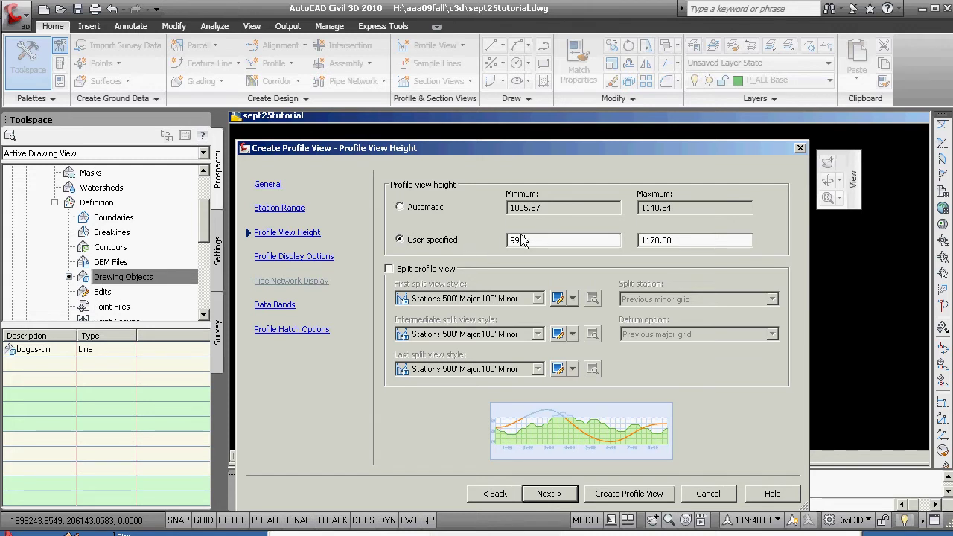
pyautogui.press('Tab')
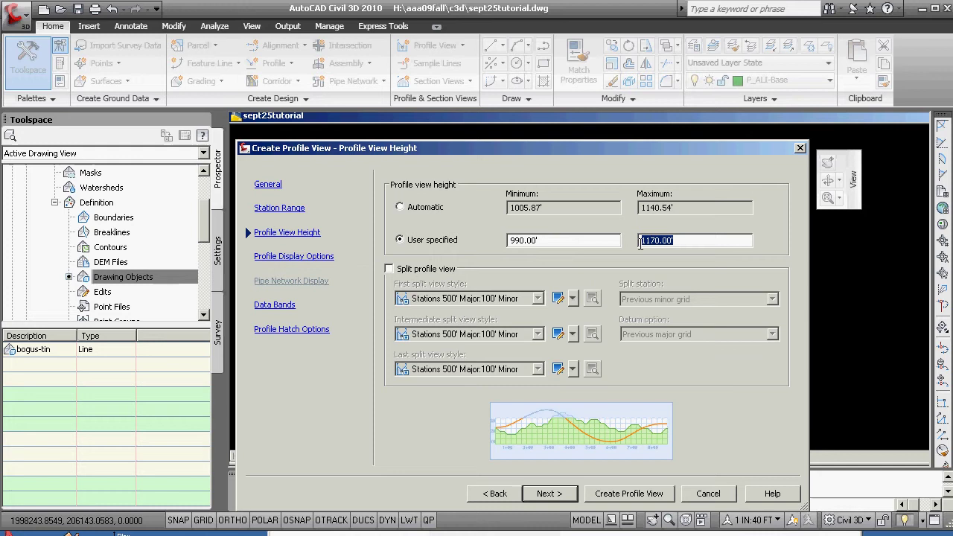
pyautogui.moveTo(640, 241); pyautogui.dragTo(687, 240)
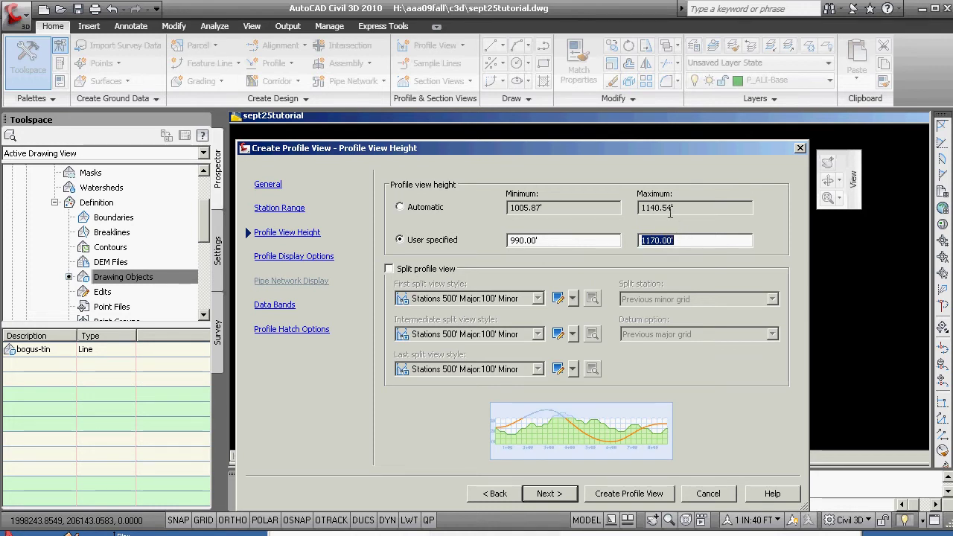
pyautogui.write('1150')
pyautogui.press('Tab')
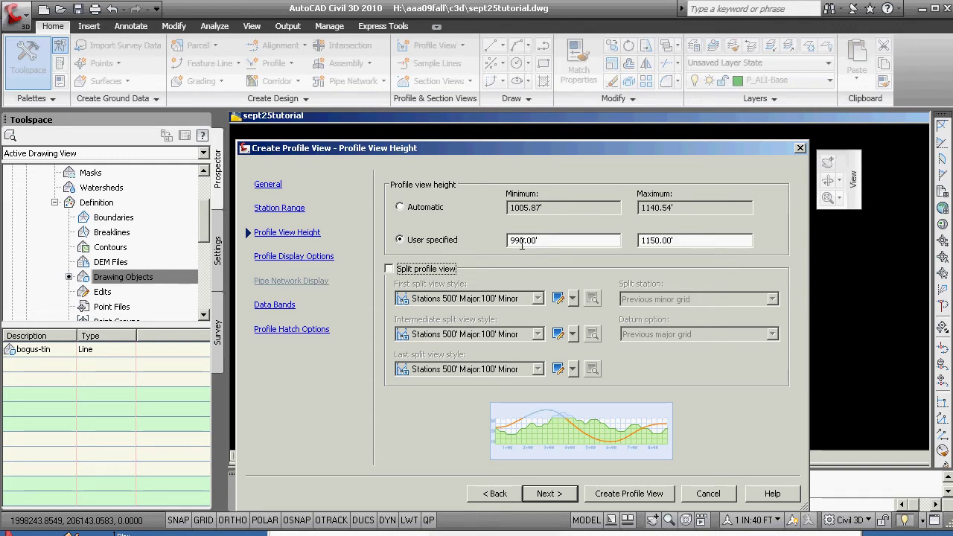
# - Accept the display, data band and hatch defaults and finish the profile view wizard
pyautogui.click(297, 257)
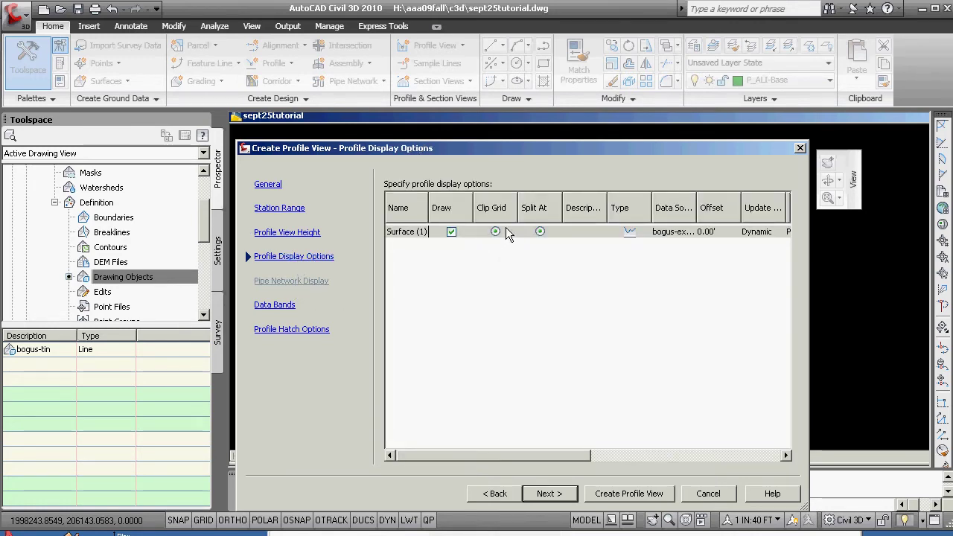
pyautogui.click(275, 305)
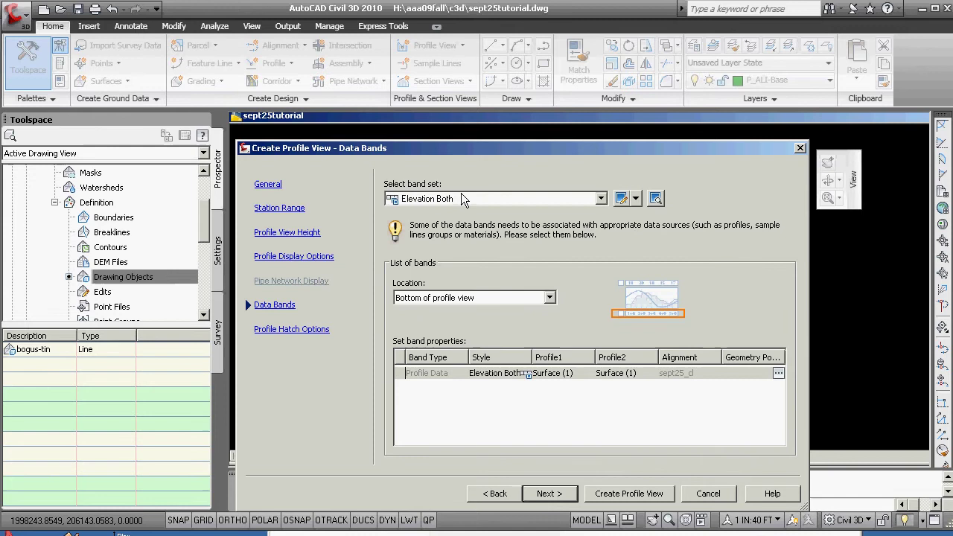
pyautogui.click(302, 329)
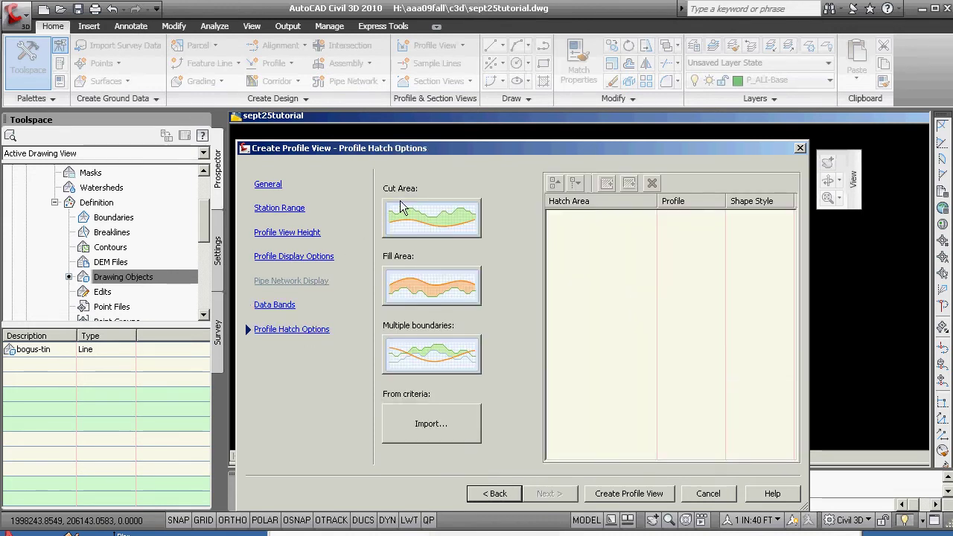
pyautogui.click(645, 493)
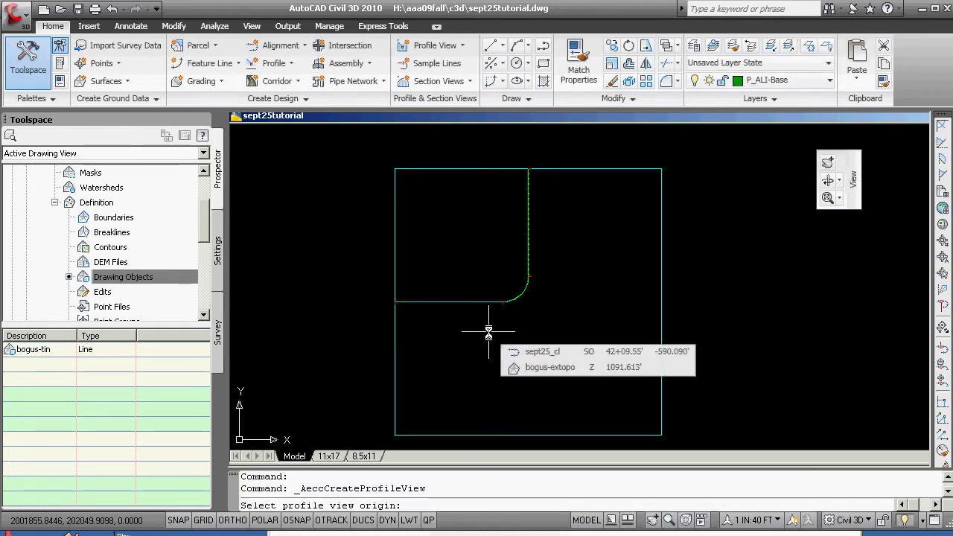
# - Place the PV-sept25_cl profile view origin at 1000,9900
pyautogui.write('1000')
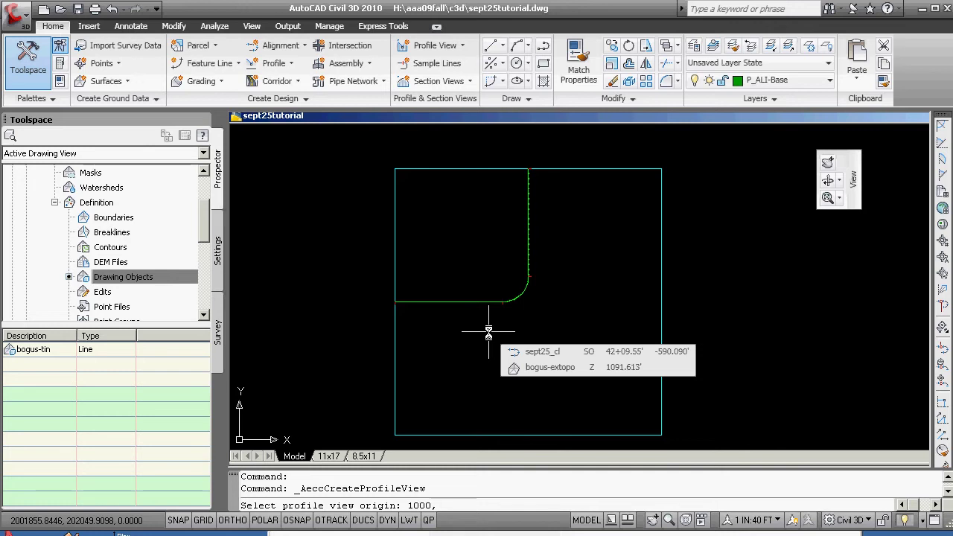
pyautogui.write(',990')
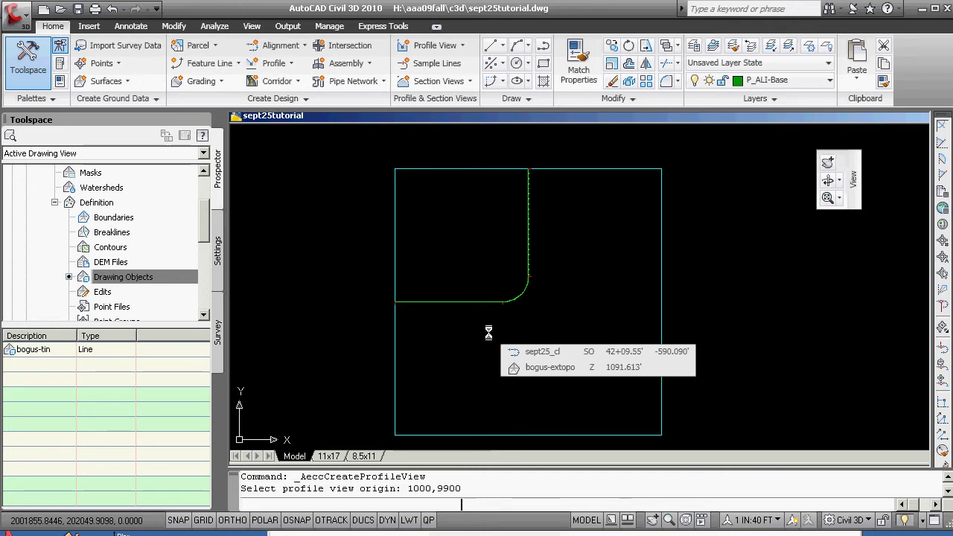
pyautogui.press('Return')
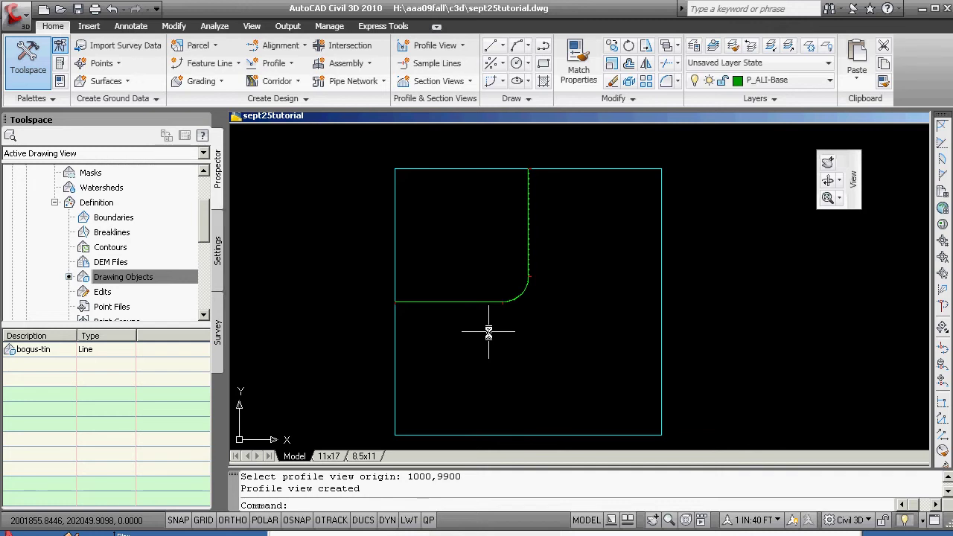
# - Zoom Center on 1000,9900 with magnification 100
pyautogui.press('Return')
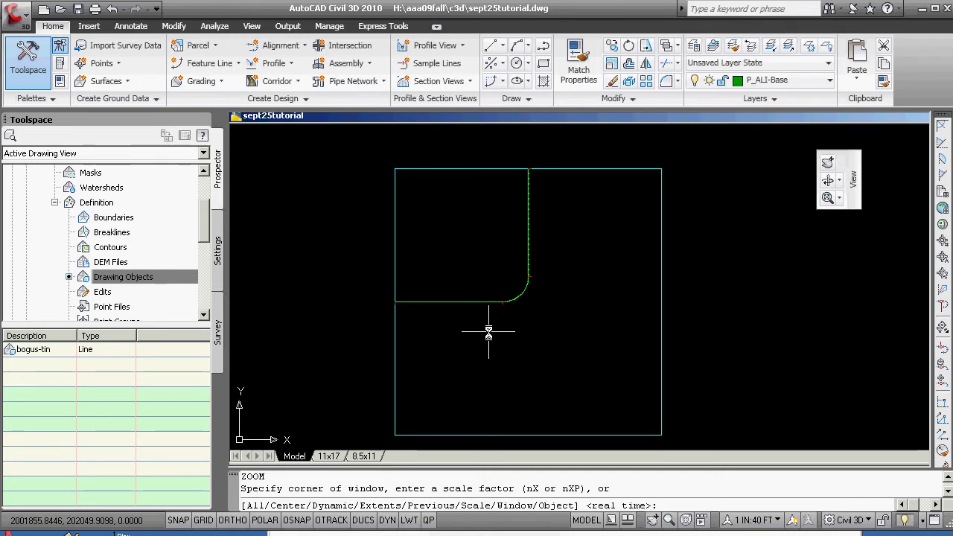
pyautogui.write('c')
pyautogui.press('Return')
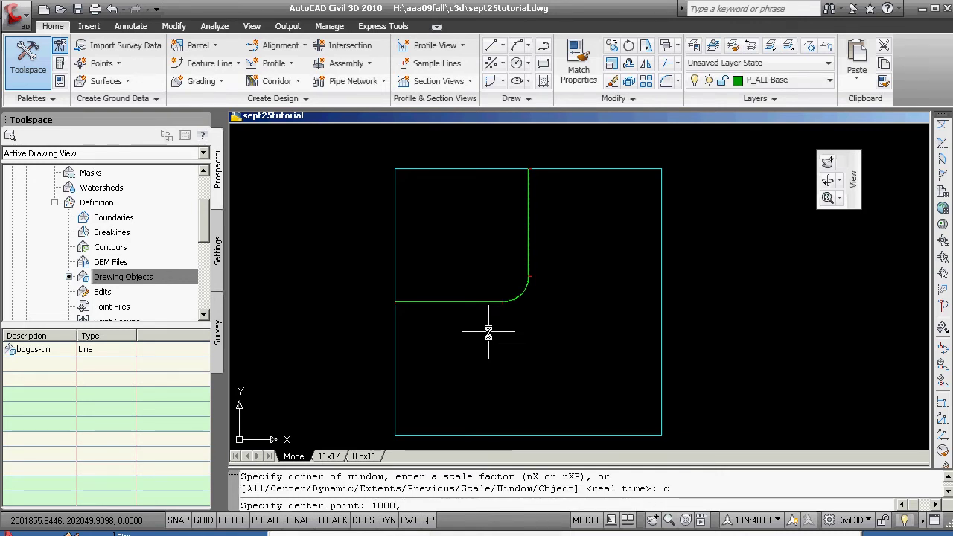
pyautogui.write('1000,990')
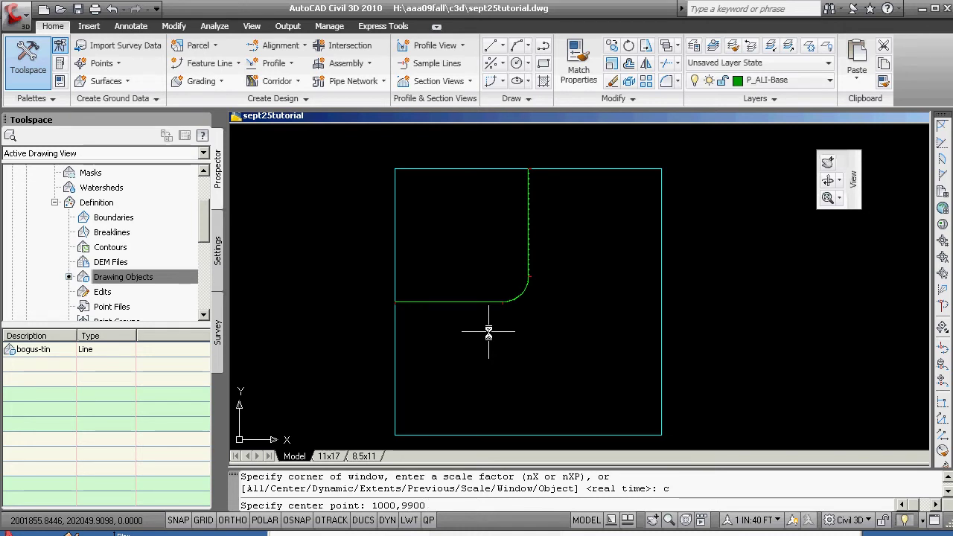
pyautogui.press('Return')
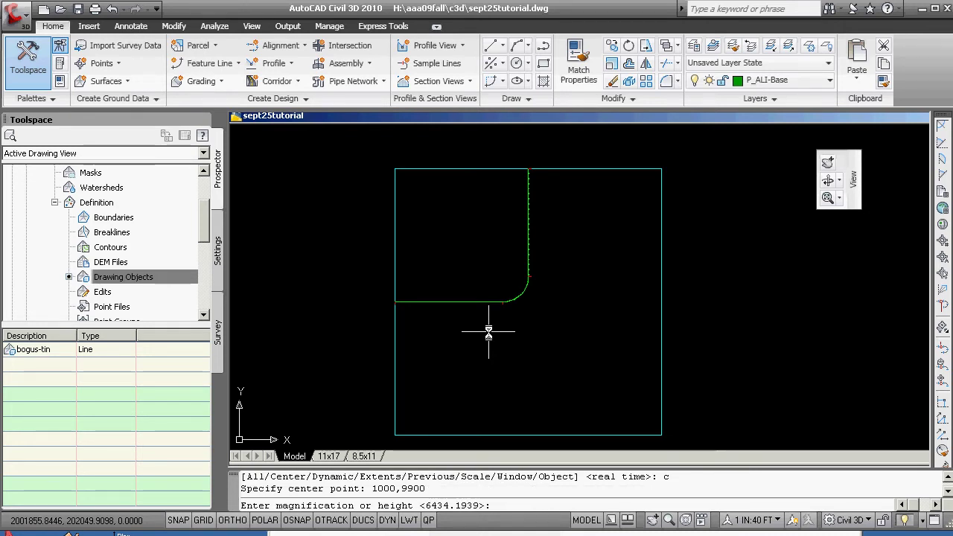
pyautogui.write('100')
pyautogui.press('Return')
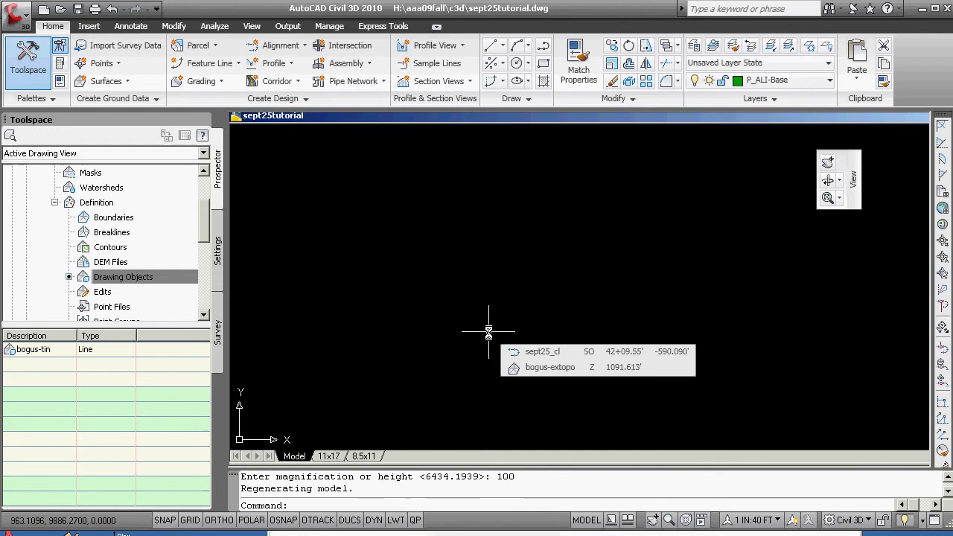
# - Frame the profile view's lower-left corner at elevation 990.00 and station 10
pyautogui.scroll(-6, 566, 287)
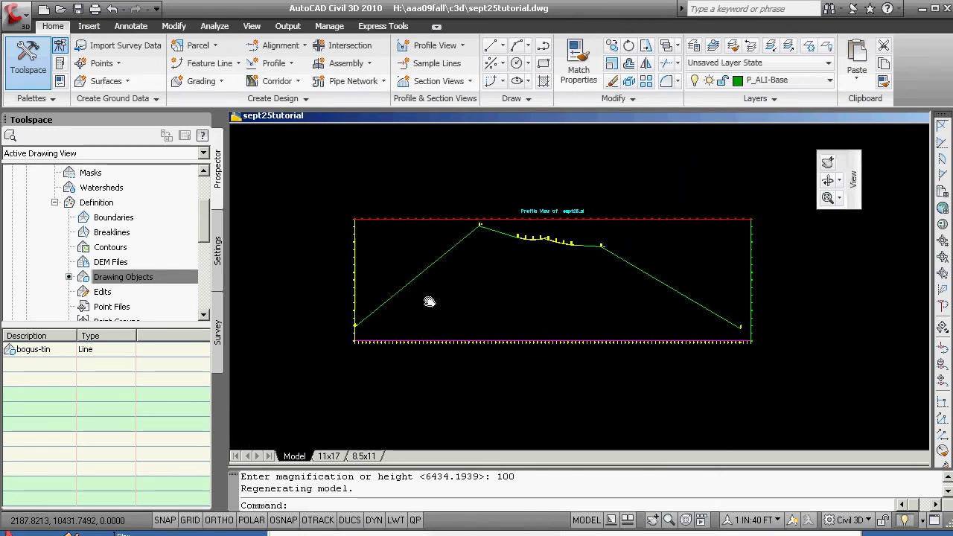
pyautogui.scroll(3, 408, 348)
pyautogui.scroll(-2, 378, 340)
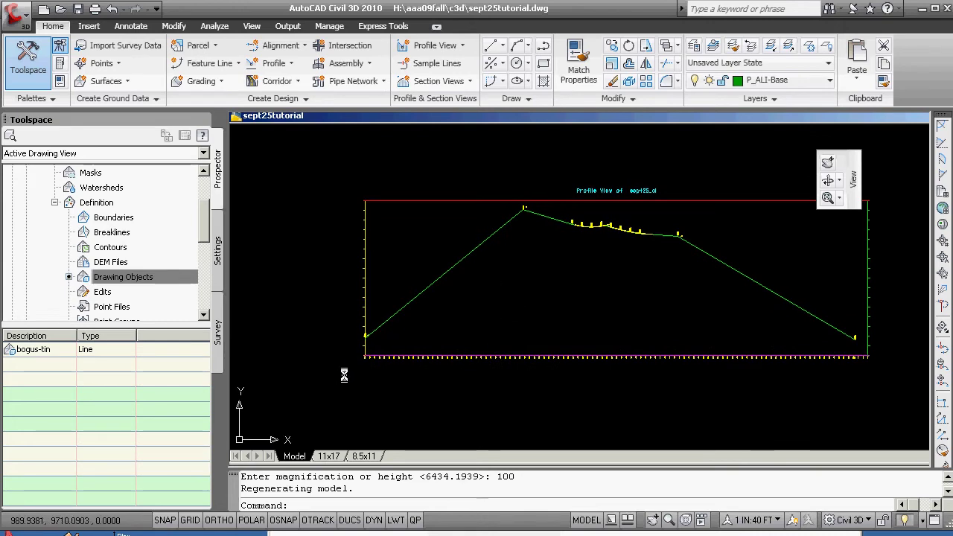
pyautogui.scroll(2, 368, 345)
pyautogui.scroll(4, 372, 350)
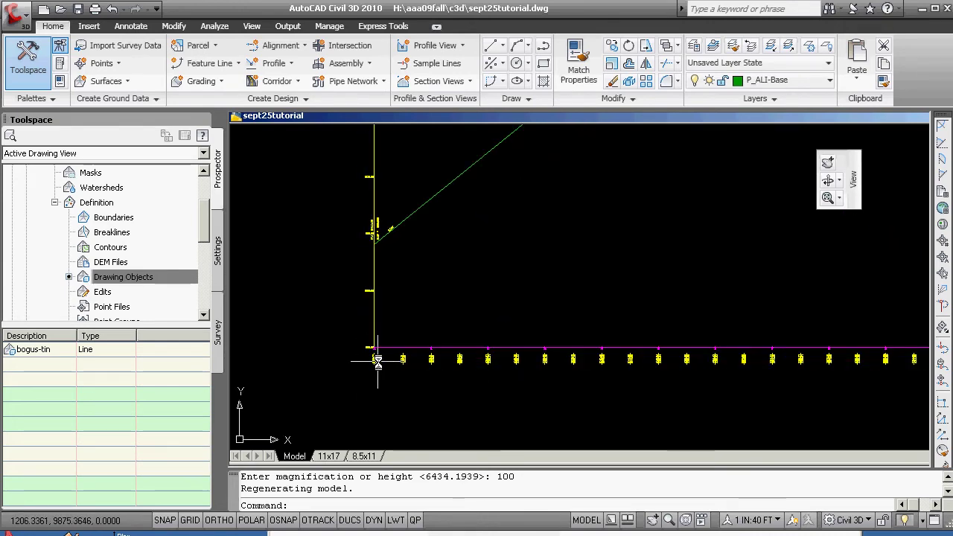
pyautogui.scroll(3, 393, 356)
pyautogui.moveTo(393, 356); pyautogui.dragTo(517, 365, button='middle')
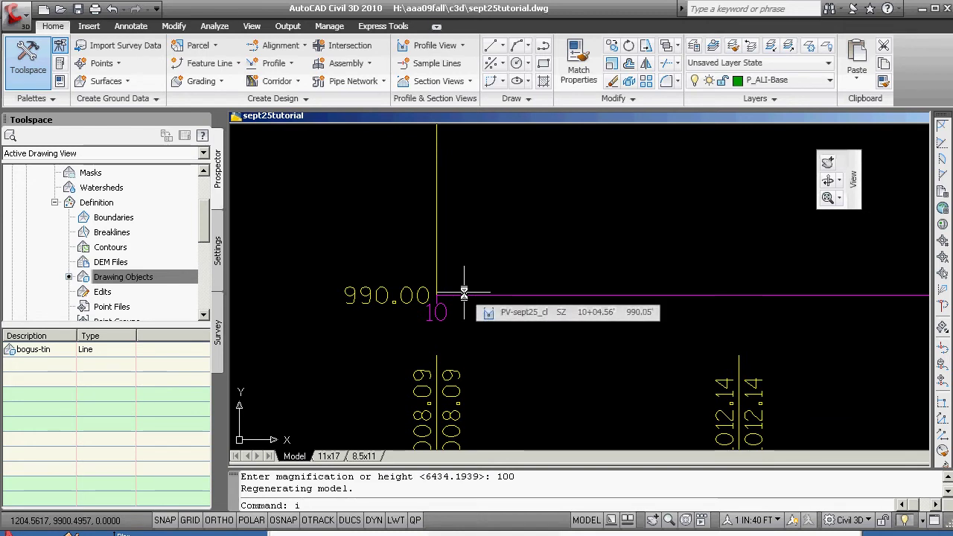
# - Query the profile view's lower-left corner with ID and Intersection snap, reading X 1200, Y 9900
pyautogui.write('id')
pyautogui.press('Return')
pyautogui.write('int: int')
pyautogui.press('Return')
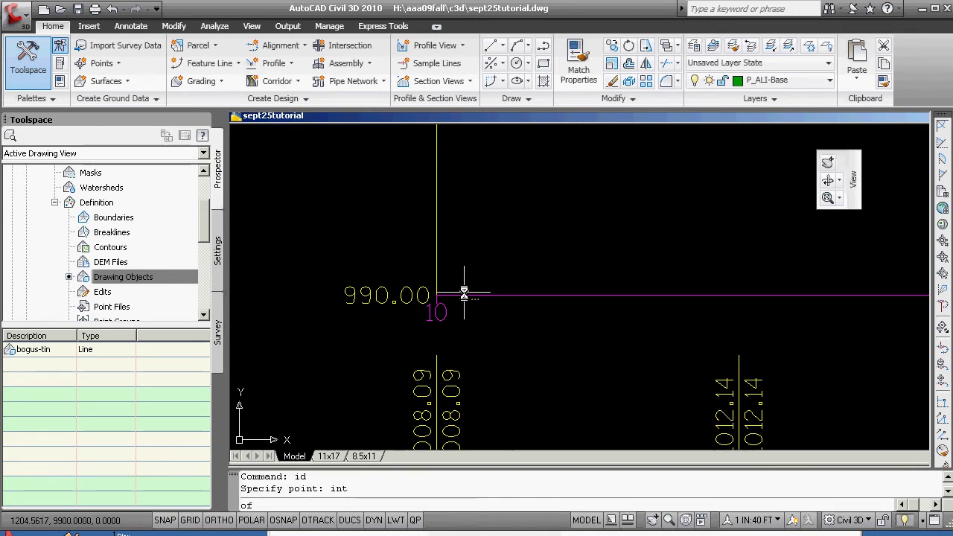
pyautogui.click(438, 296)
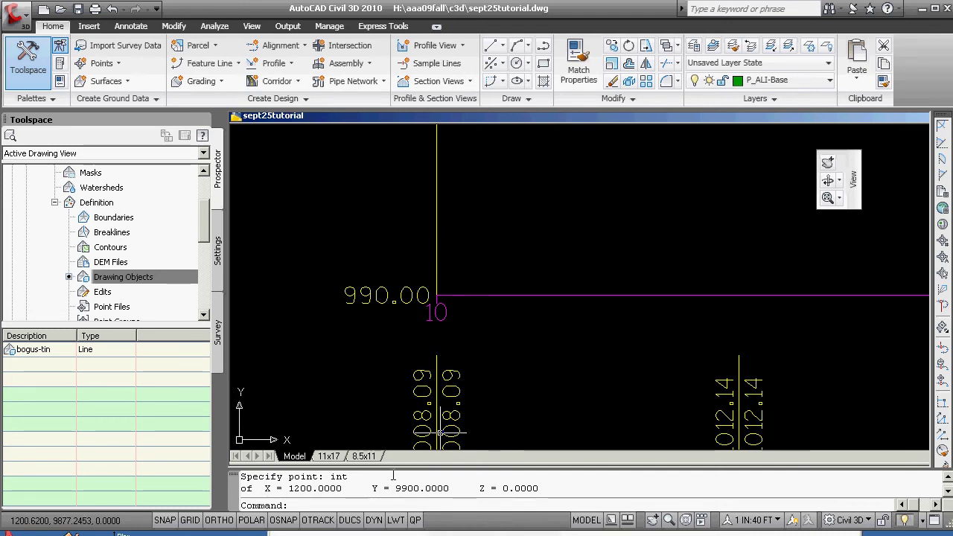
# - Zoom and pan around the profile grid to inspect the ground profile from STA 10+00
pyautogui.scroll(-4, 388, 430)
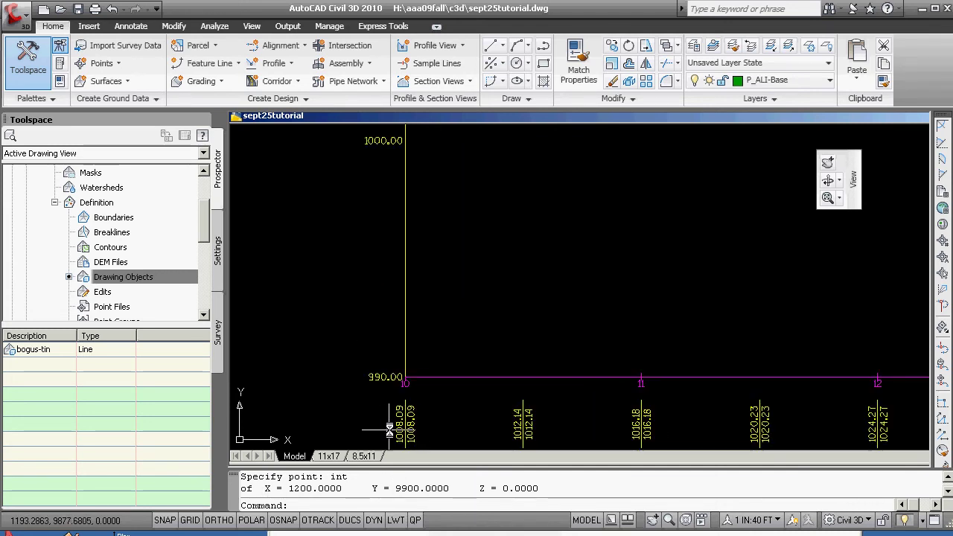
pyautogui.scroll(-1, 389, 430)
pyautogui.moveTo(389, 430); pyautogui.dragTo(457, 318, button='middle')
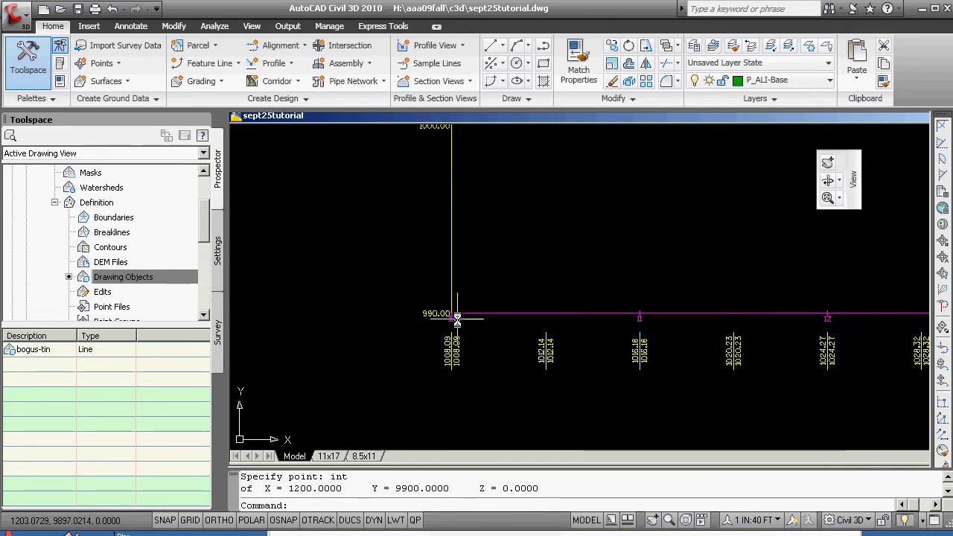
pyautogui.scroll(2, 457, 318)
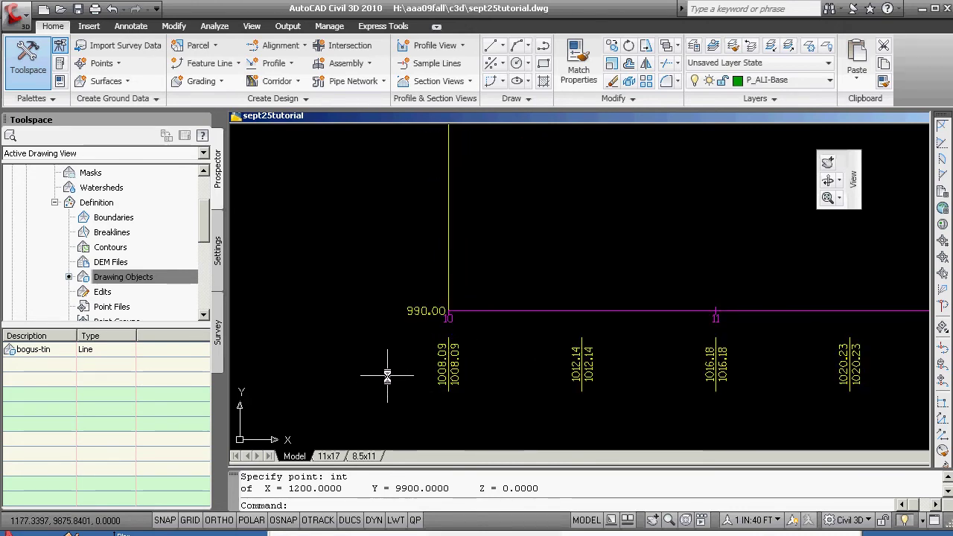
pyautogui.scroll(-8, 446, 329)
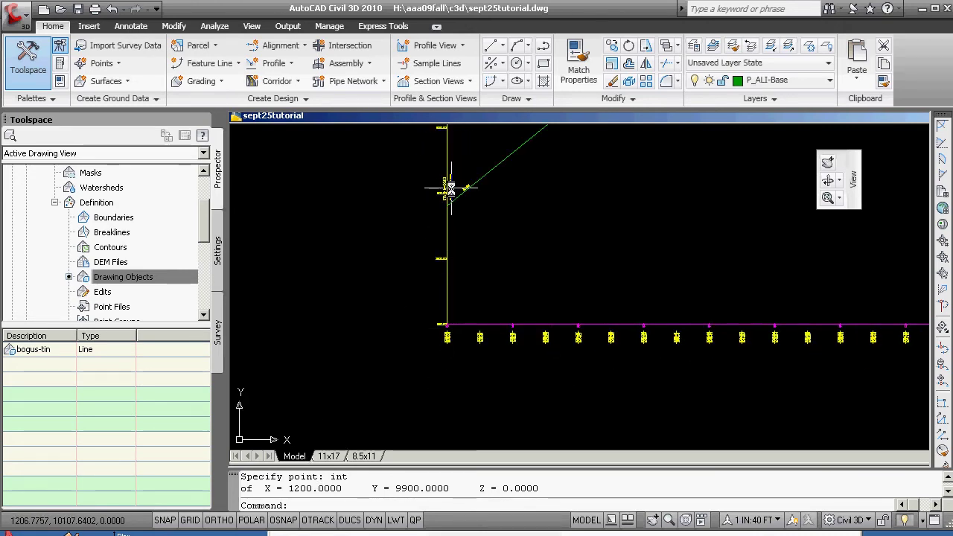
pyautogui.scroll(4, 449, 189)
pyautogui.scroll(-2, 446, 211)
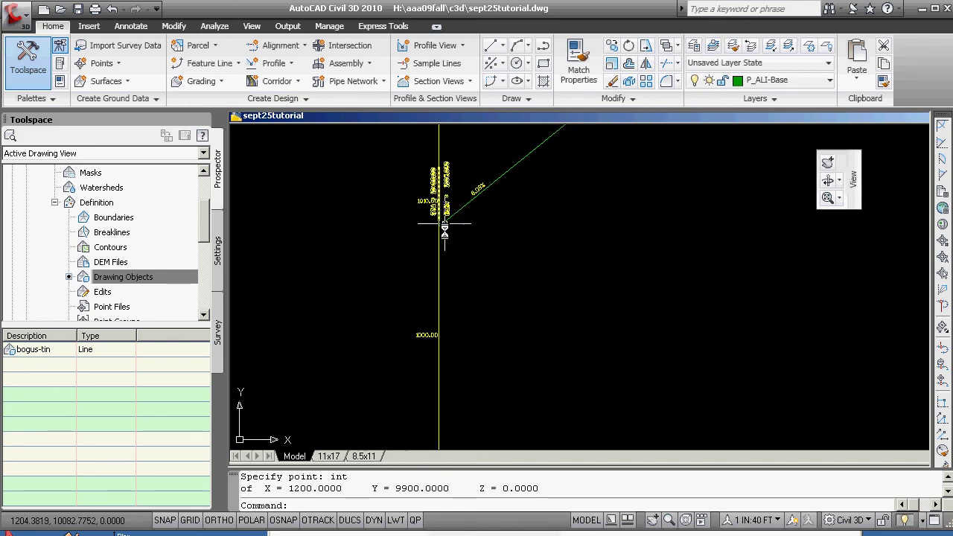
pyautogui.scroll(-3, 437, 245)
pyautogui.scroll(5, 435, 246)
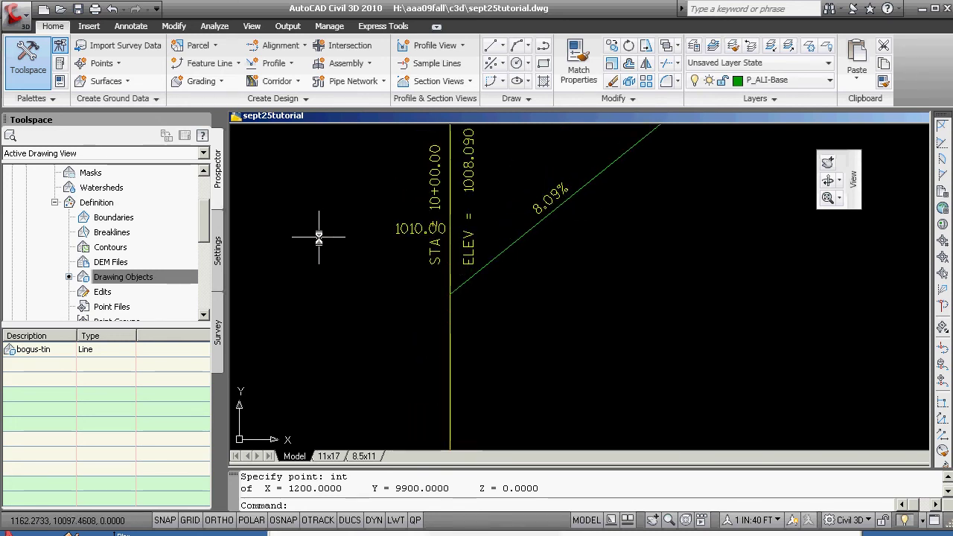
pyautogui.scroll(-5, 423, 287)
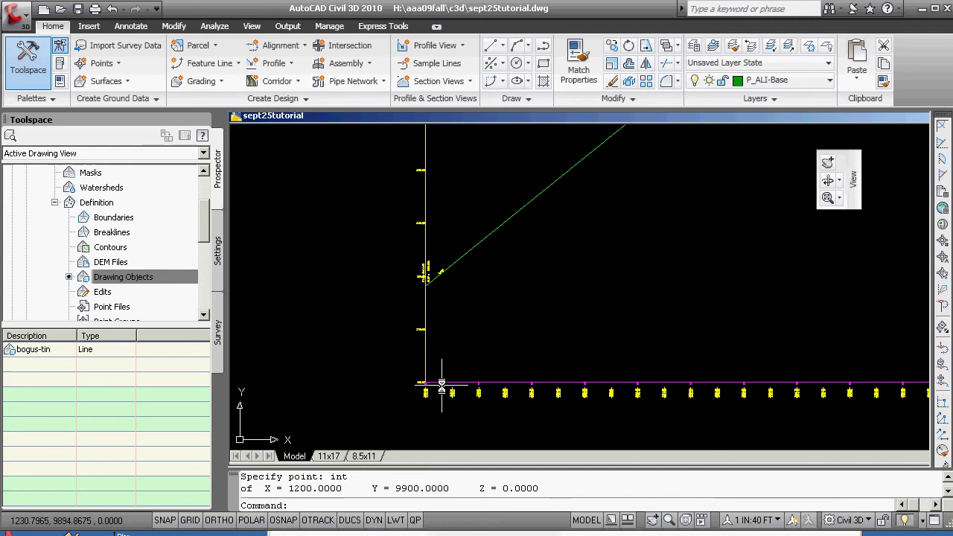
pyautogui.moveTo(445, 391); pyautogui.dragTo(475, 378, button='middle')
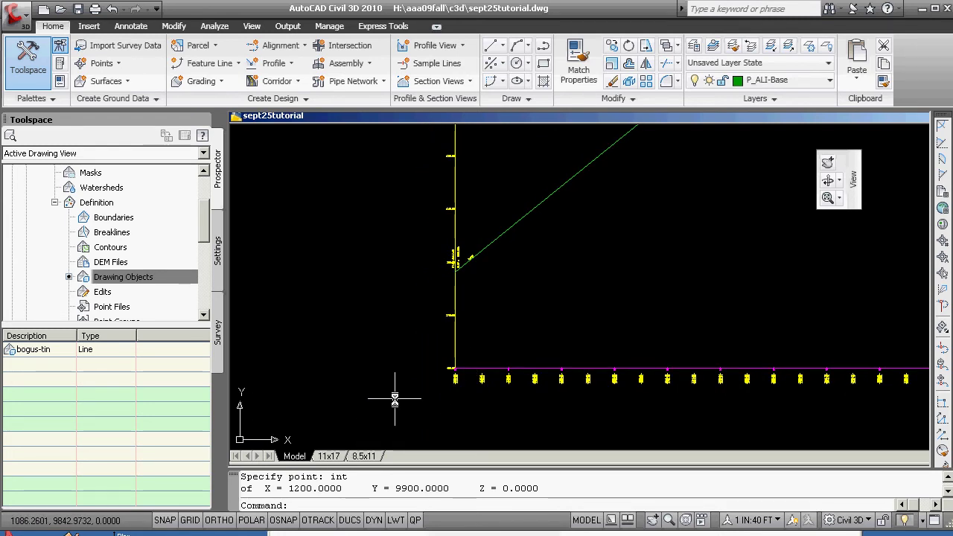
pyautogui.press('Escape')
pyautogui.click(469, 367)
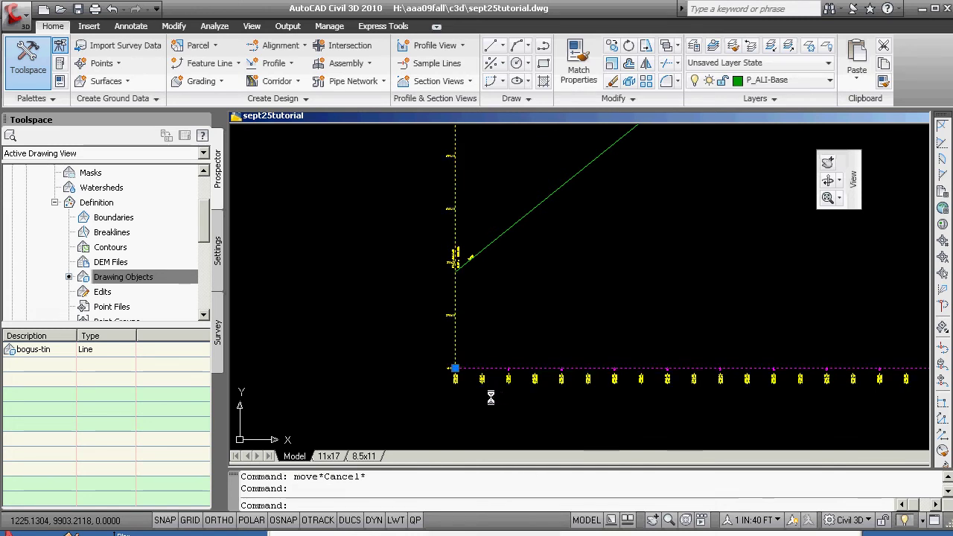
pyautogui.click(454, 367)
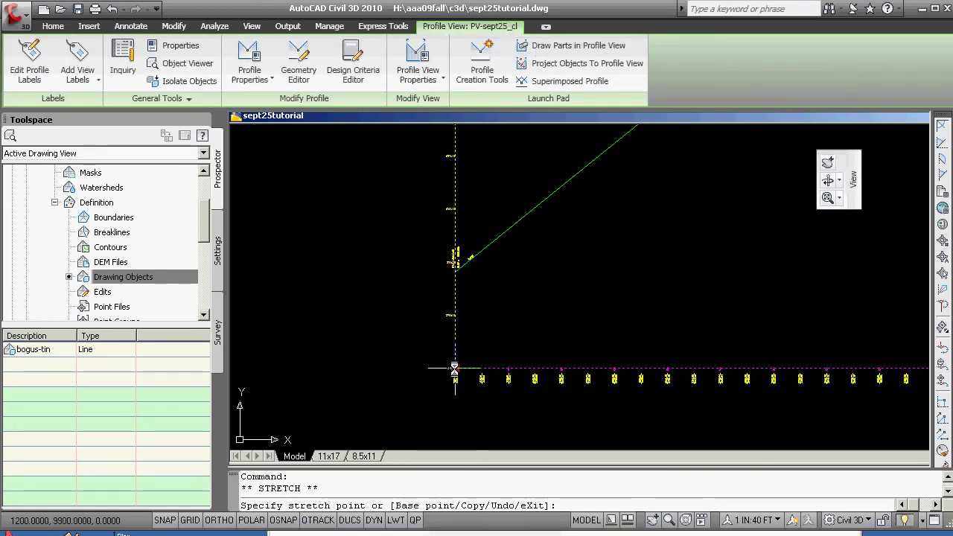
pyautogui.press('space')
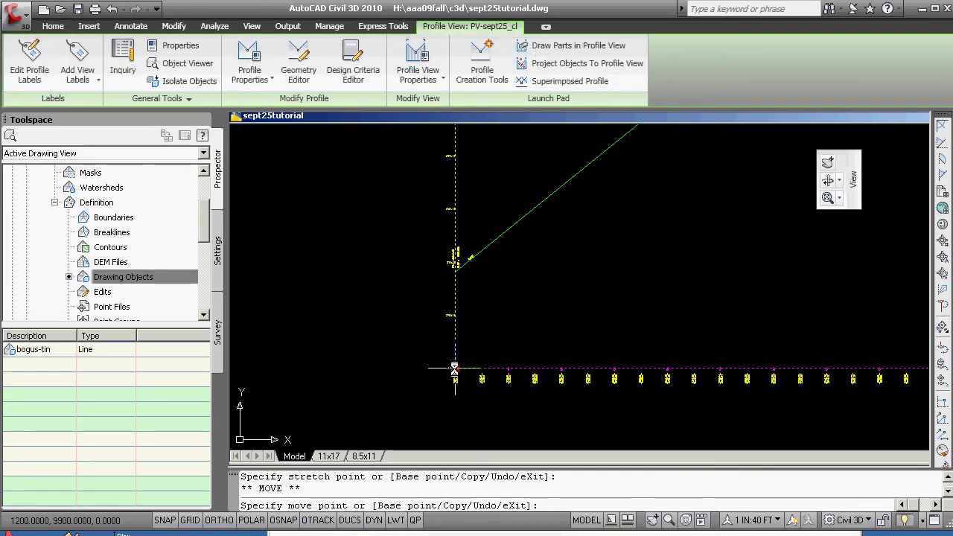
pyautogui.press('F8')
pyautogui.write('@20')
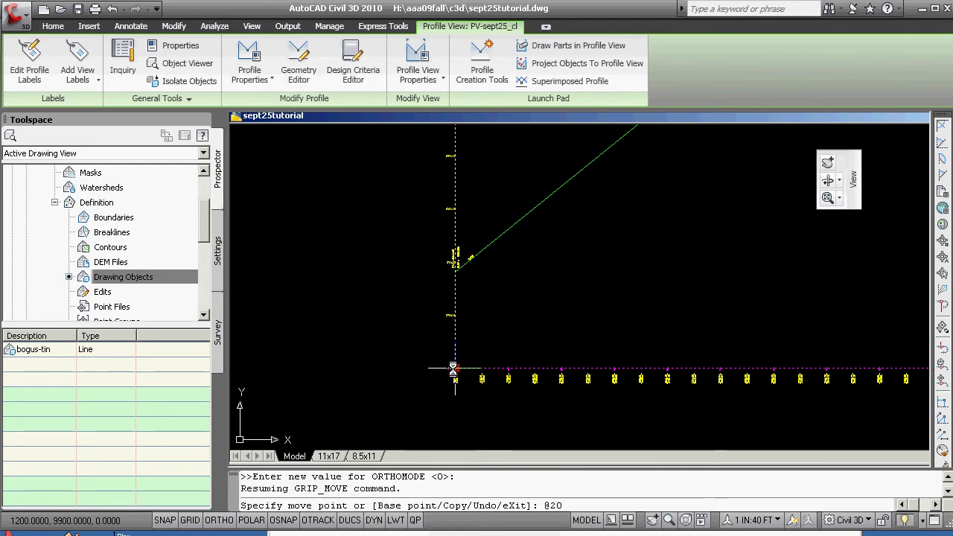
pyautogui.write('0<180')
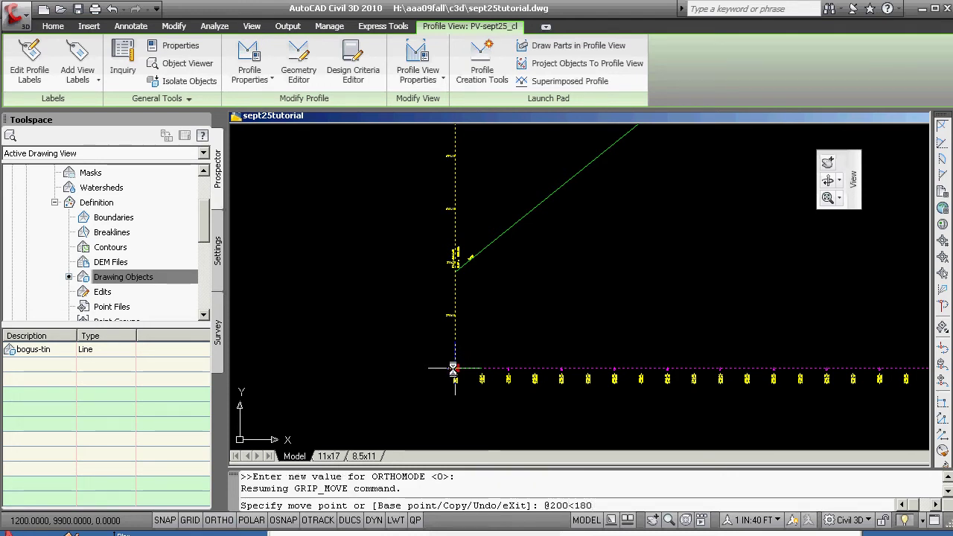
pyautogui.press('Return')
pyautogui.press('Escape')
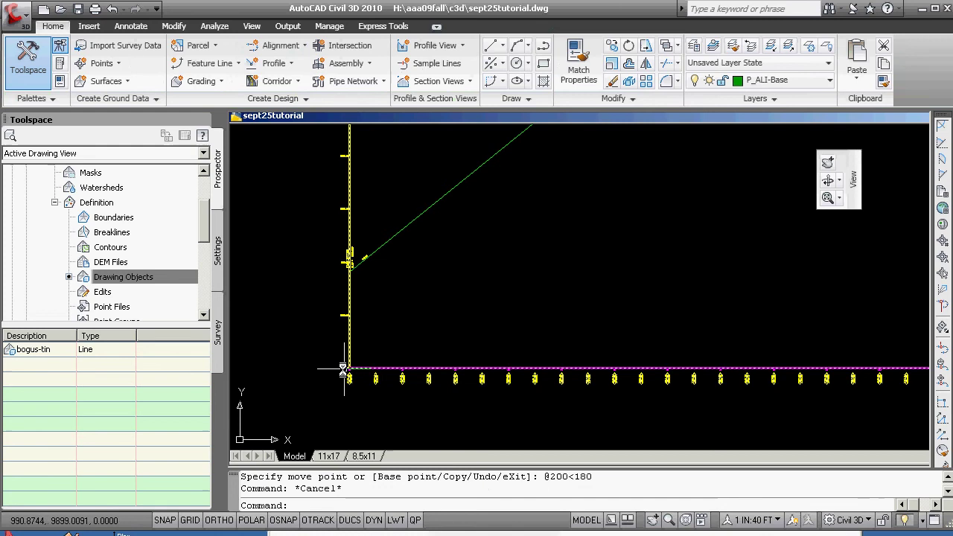
# - Confirm with ID and Endpoint snap that the profile view origin is at X 1000, Y 9900
pyautogui.scroll(5, 386, 368)
pyautogui.write('id')
pyautogui.press('Return')
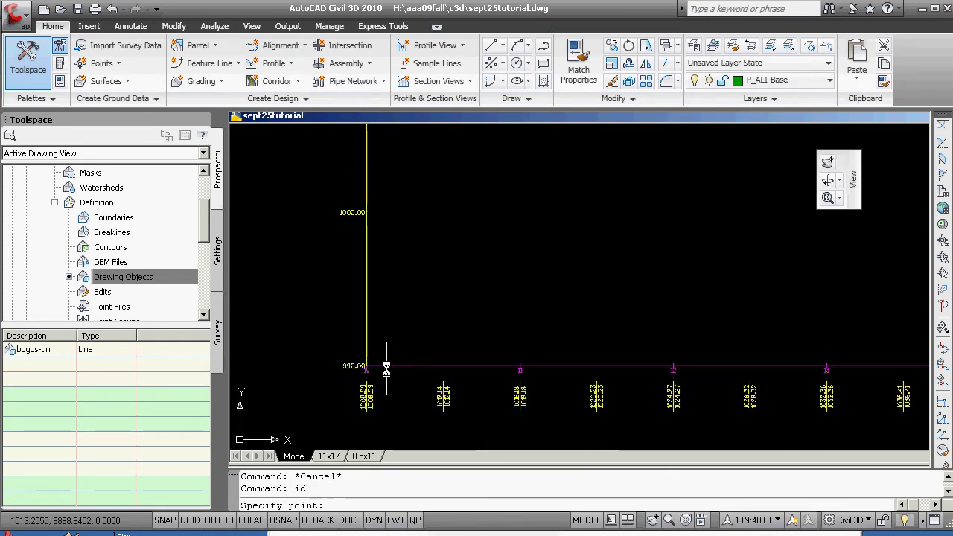
pyautogui.write('end')
pyautogui.press('Return')
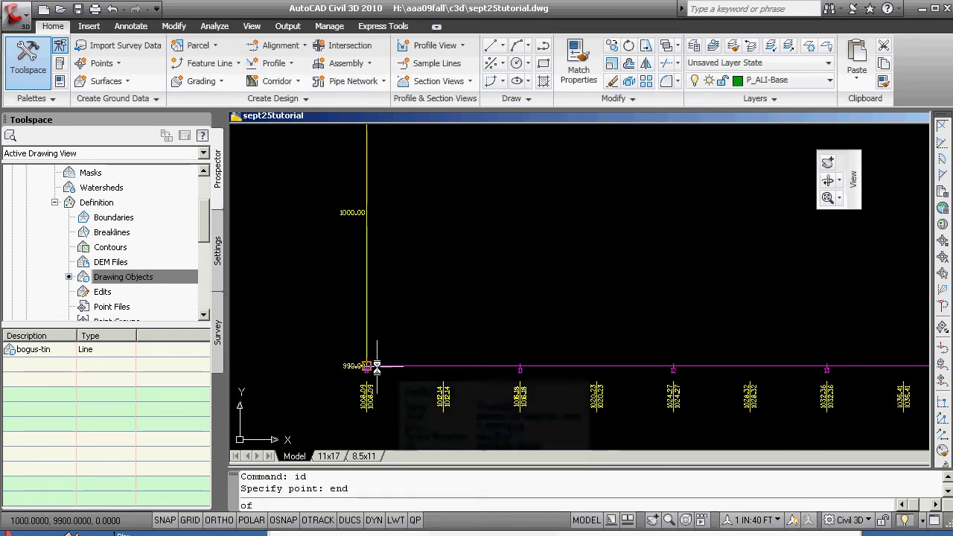
pyautogui.click(366, 366)
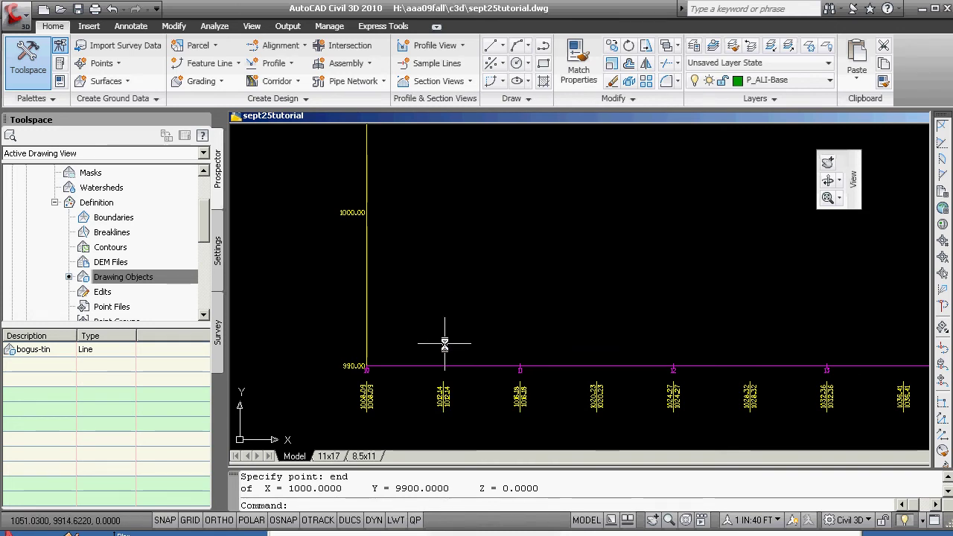
# - Query the grade line's lower endpoint, which reads X 1000, Y 10080.9015
pyautogui.scroll(-6, 439, 199)
pyautogui.scroll(5, 428, 163)
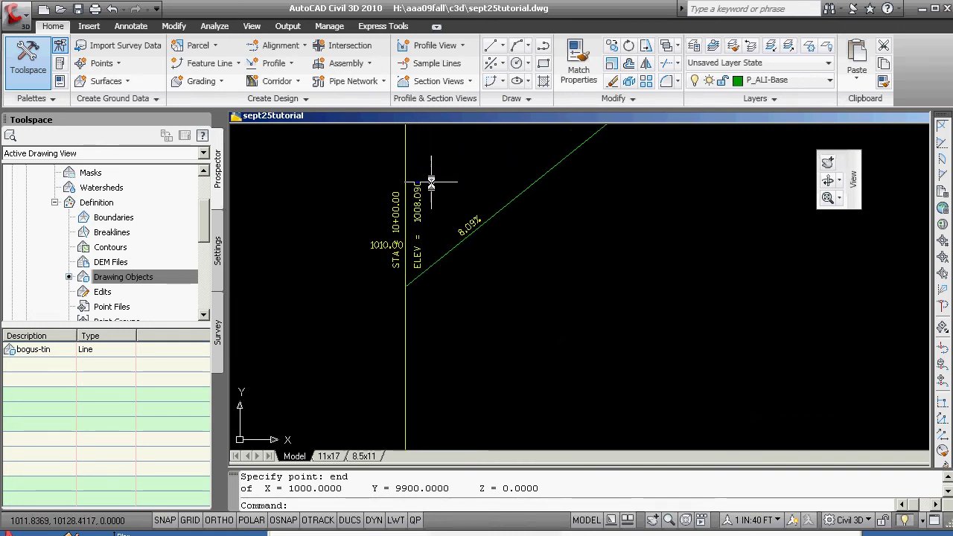
pyautogui.write('id')
pyautogui.press('Return')
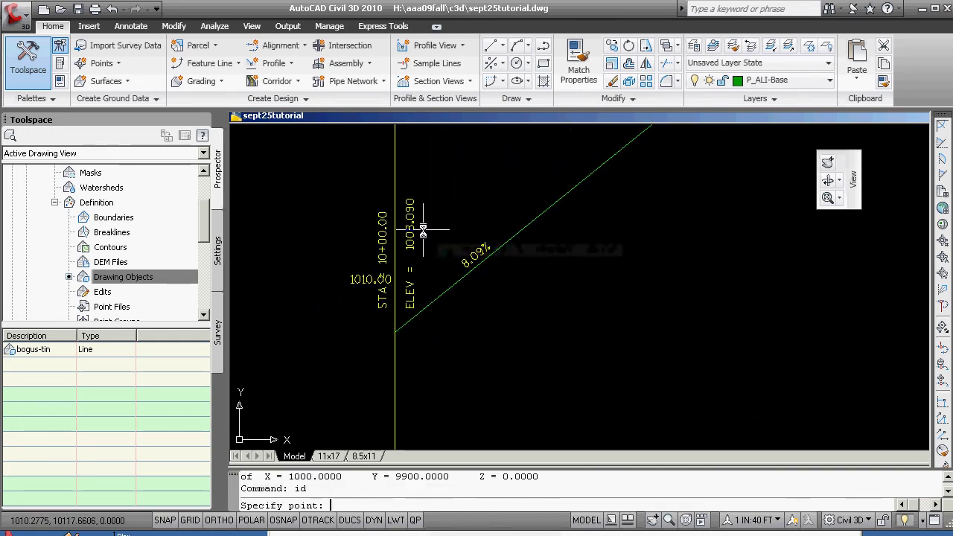
pyautogui.write('end')
pyautogui.press('Return')
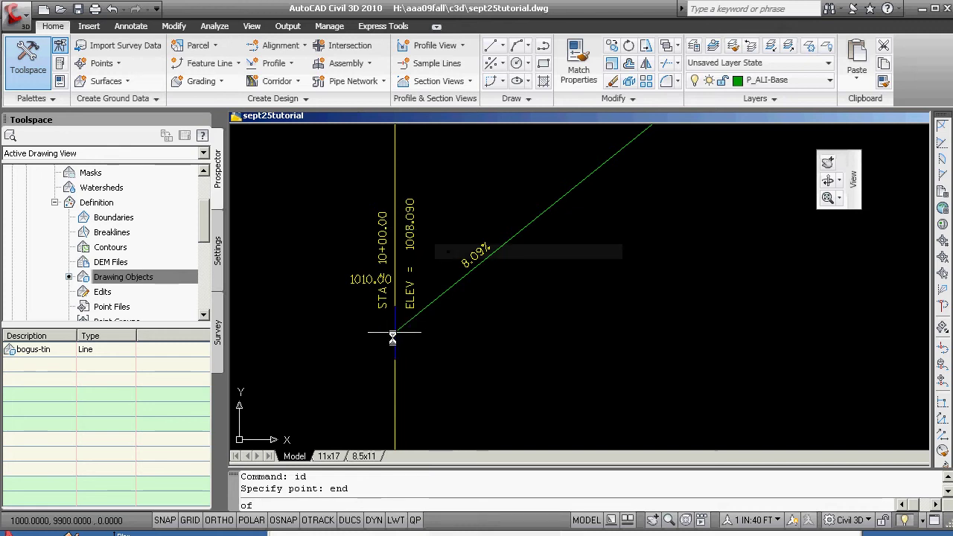
pyautogui.click(396, 331)
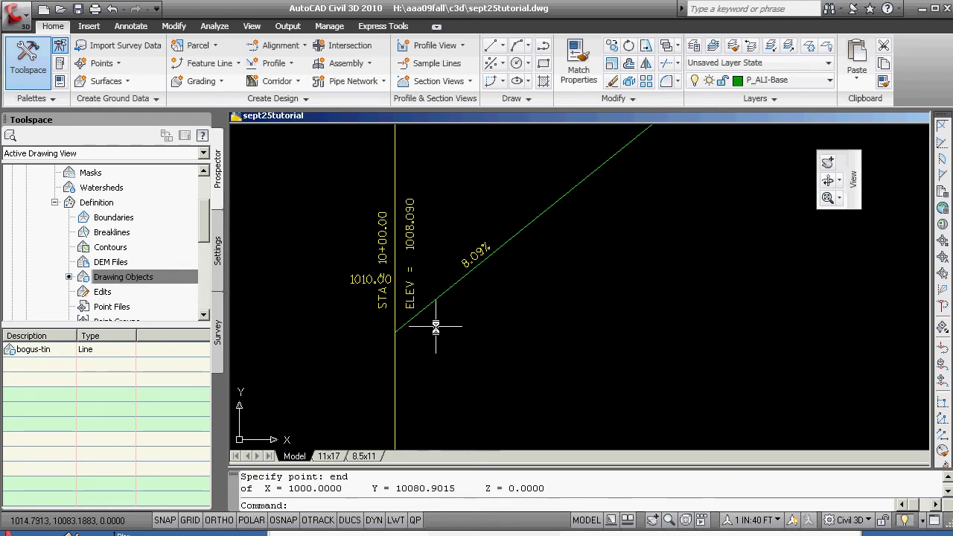
pyautogui.moveTo(436, 328)
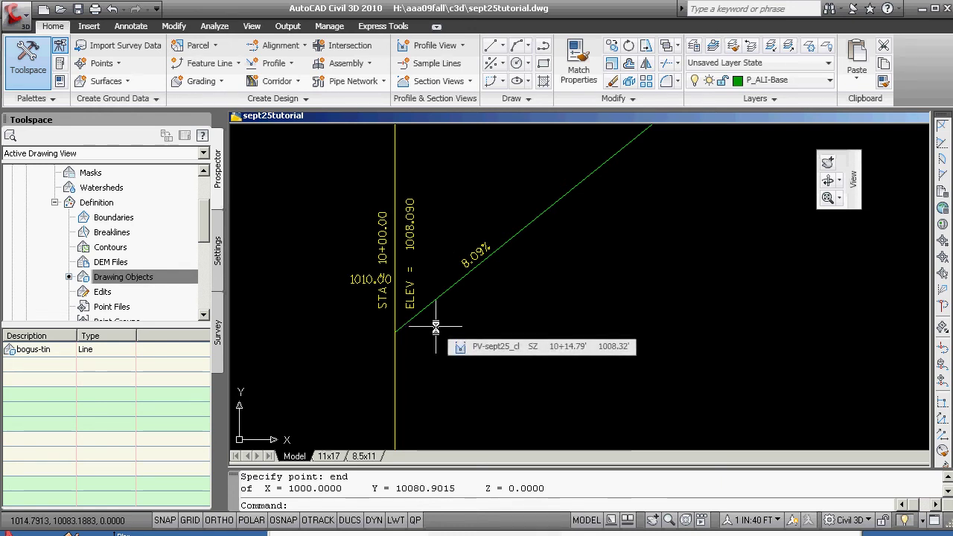
# - Zoom out until the full ground line, rising to its crest and falling to its end, is visible
pyautogui.scroll(-5, 436, 328)
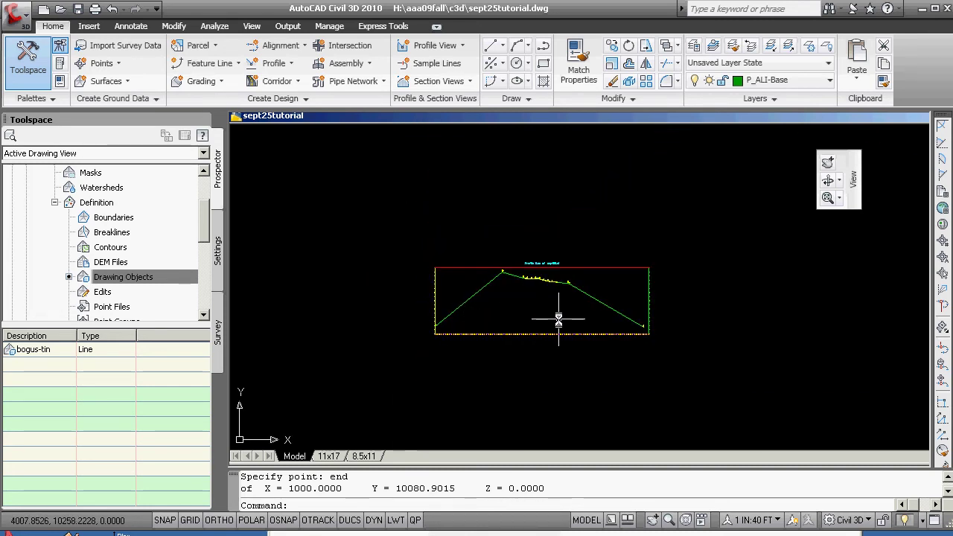
pyautogui.moveTo(558, 321)
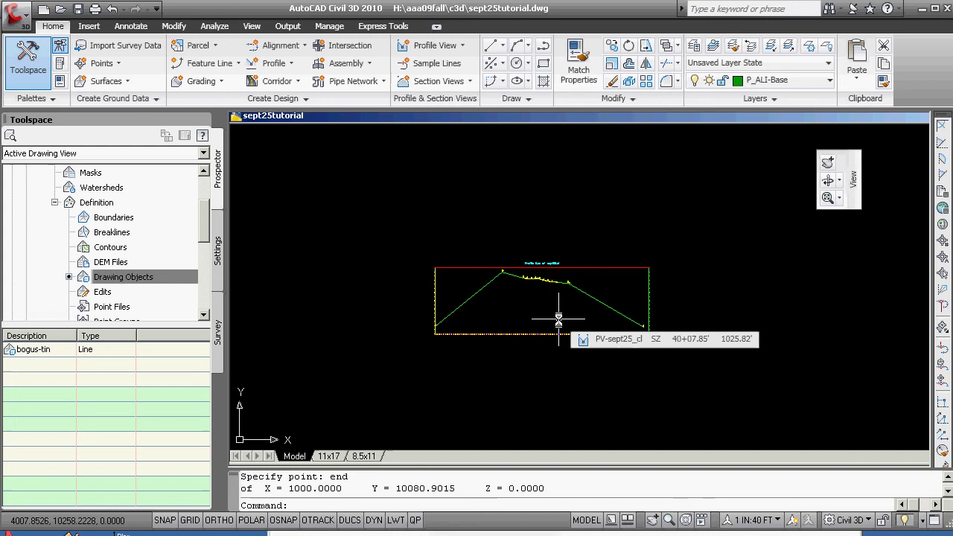
pyautogui.scroll(3, 558, 320)
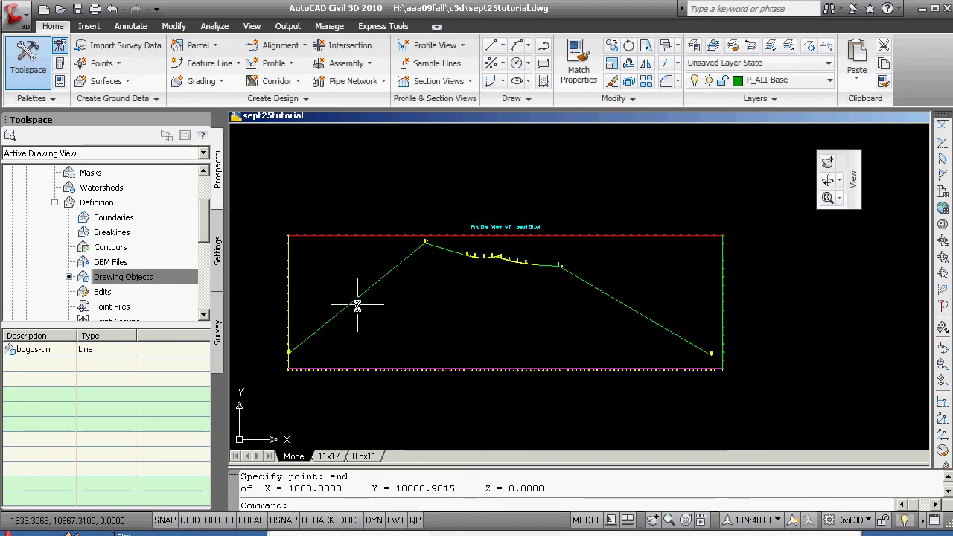
pyautogui.scroll(-2, 361, 309)
# - Save a new named view 'profile' using a window drawn around the profile view
pyautogui.write('v')
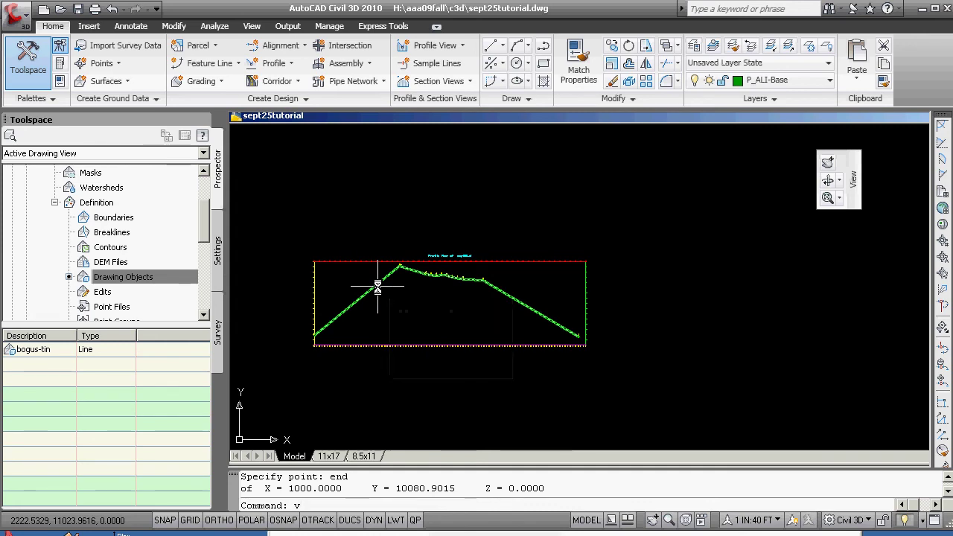
pyautogui.press('Return')
pyautogui.click(650, 268)
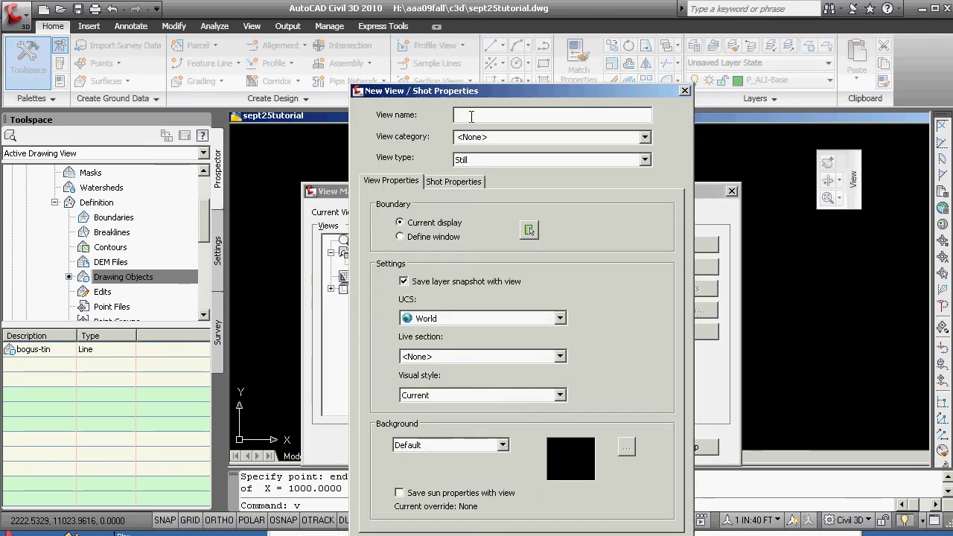
pyautogui.write('profile')
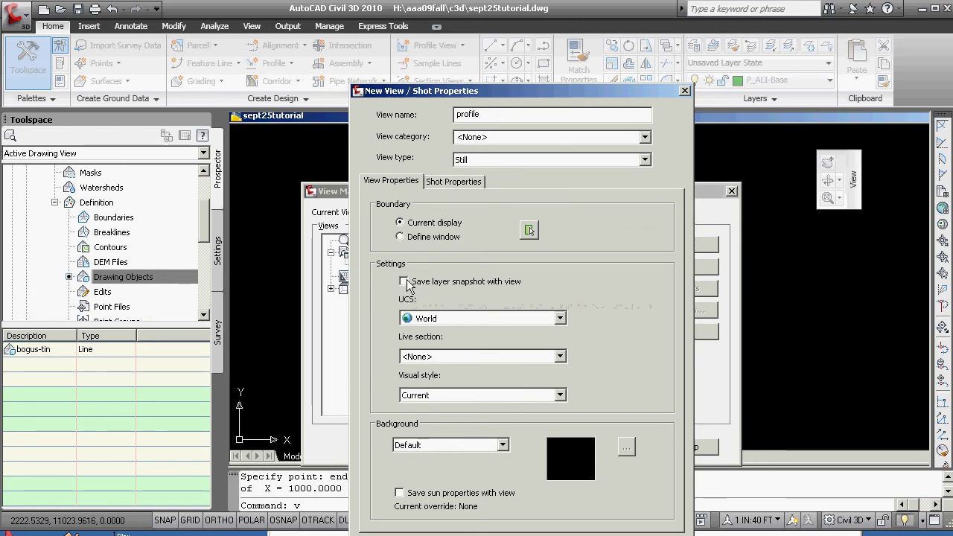
pyautogui.click(400, 237)
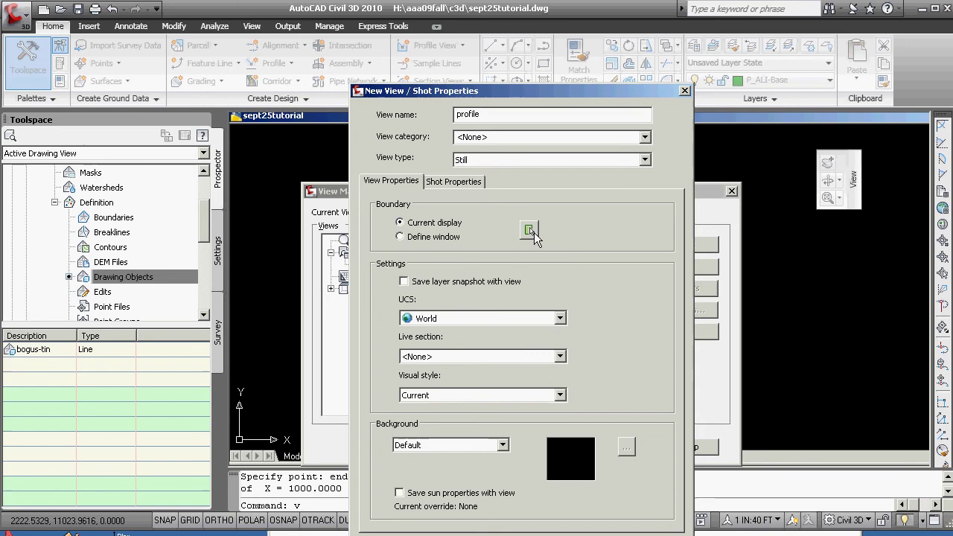
pyautogui.click(530, 230)
pyautogui.click(456, 325)
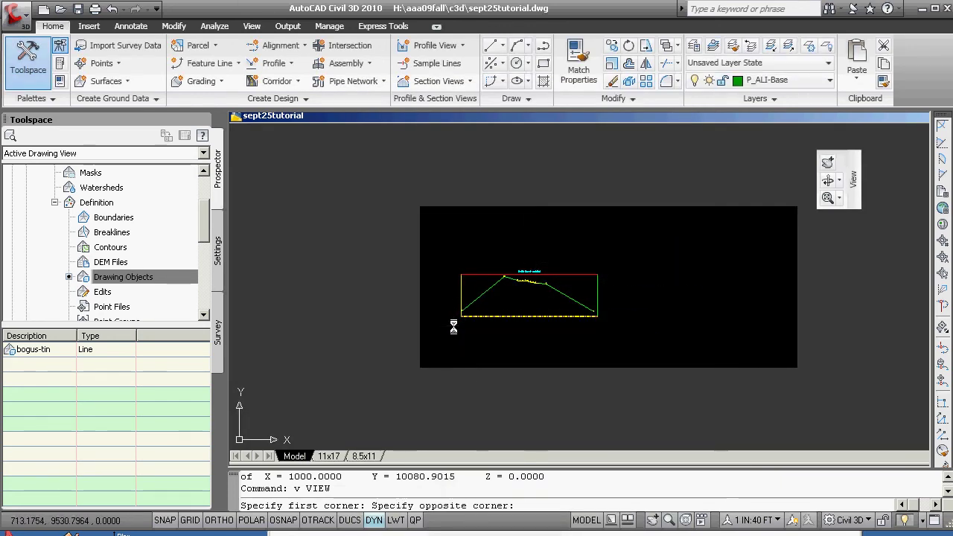
pyautogui.click(607, 264)
pyautogui.press('Return')
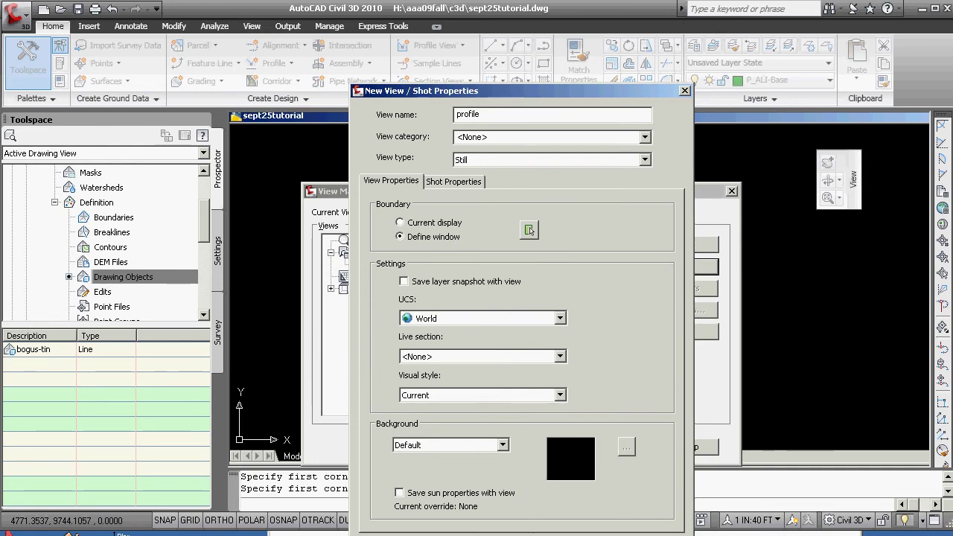
pyautogui.press('Return')
pyautogui.click(628, 446)
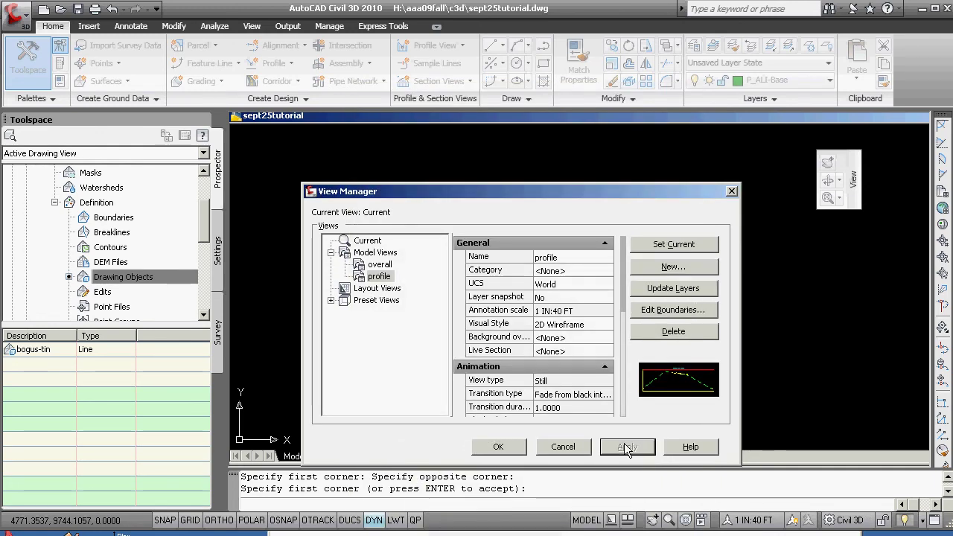
# - Switch to the saved 'overall' view to check the whole drawing
pyautogui.click(514, 451)
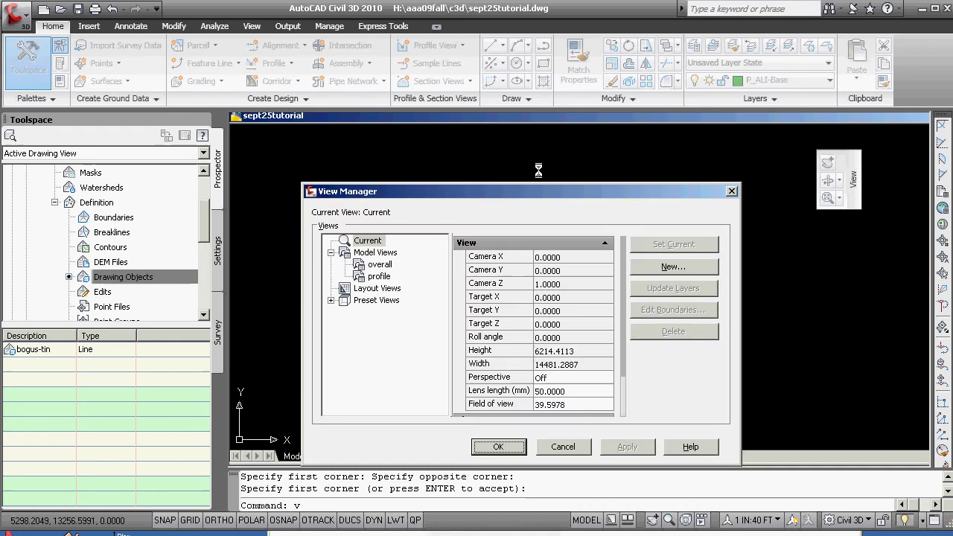
pyautogui.write('v')
pyautogui.press('Return')
pyautogui.click(379, 264)
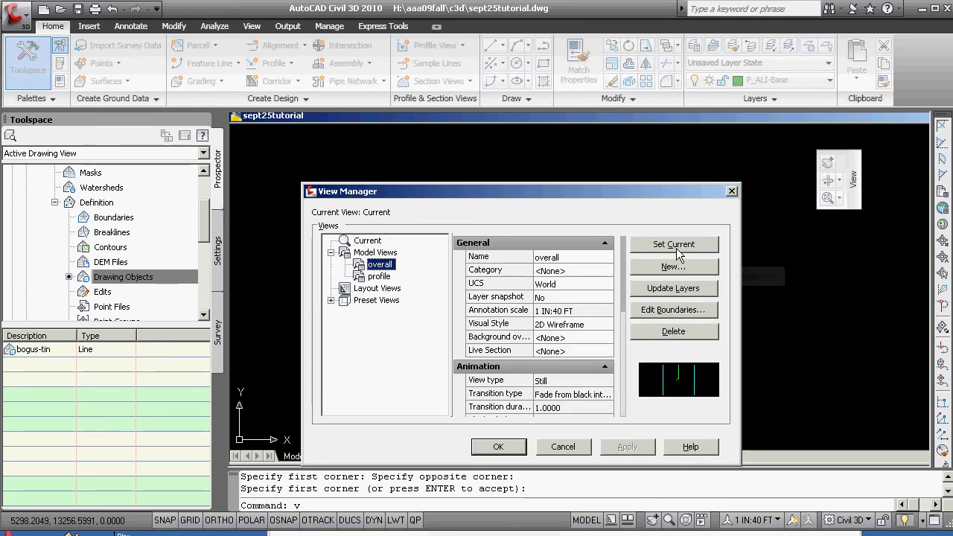
pyautogui.click(499, 447)
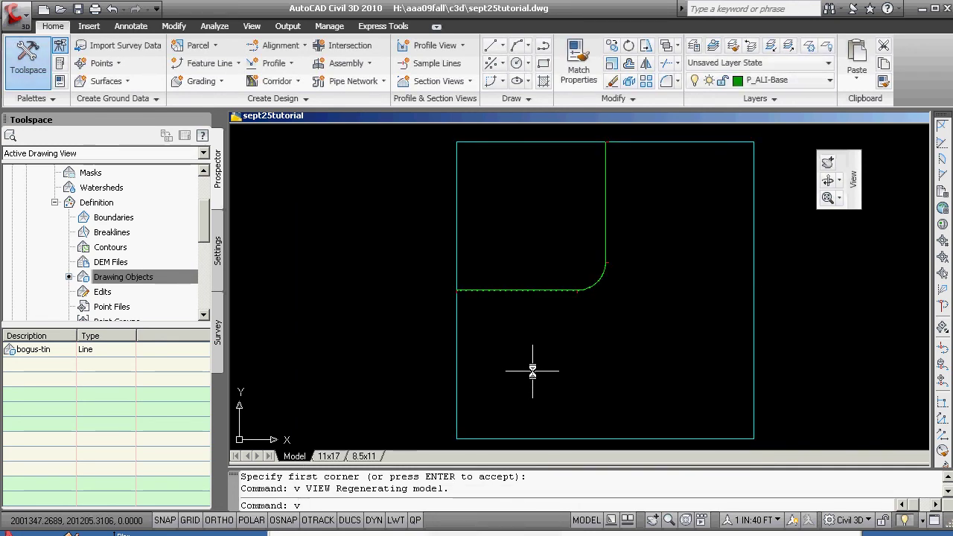
pyautogui.write('v')
pyautogui.press('Return')
pyautogui.click(379, 264)
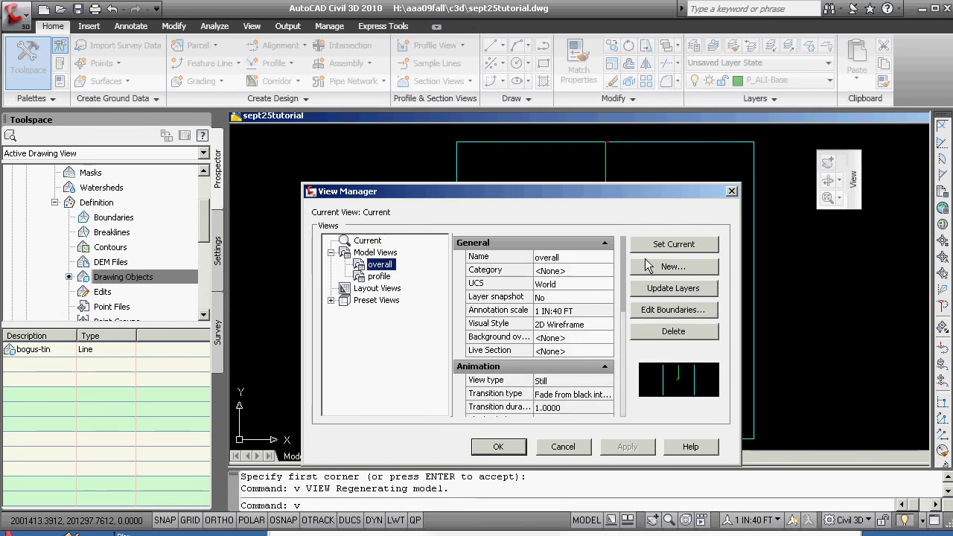
pyautogui.click(497, 447)
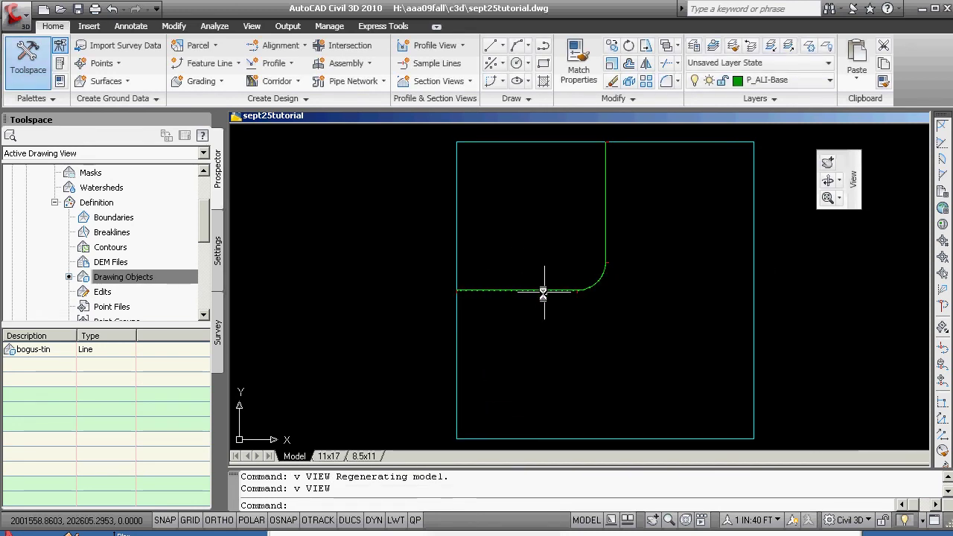
# - Set the saved 'profile' view current to return to the profile view
pyautogui.write('v')
pyautogui.press('Return')
pyautogui.click(379, 276)
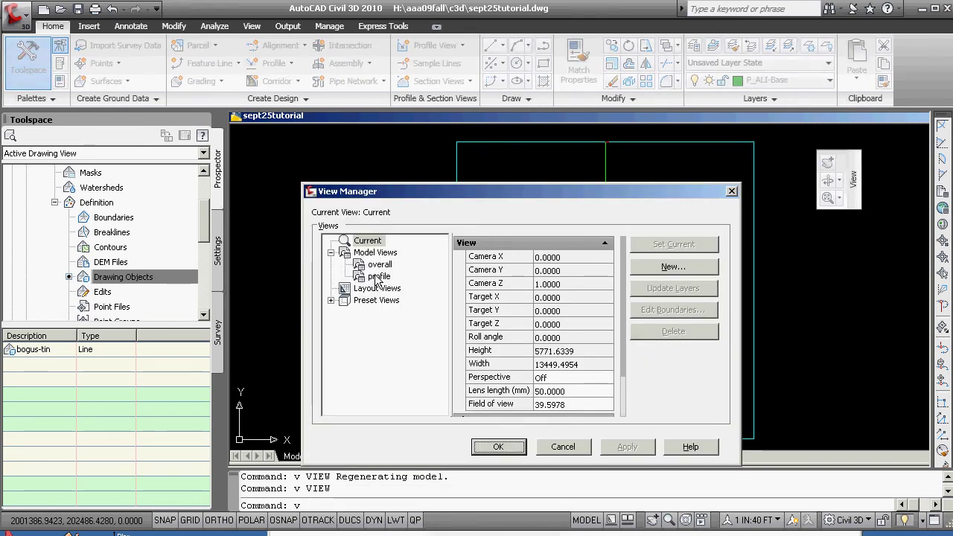
pyautogui.click(674, 244)
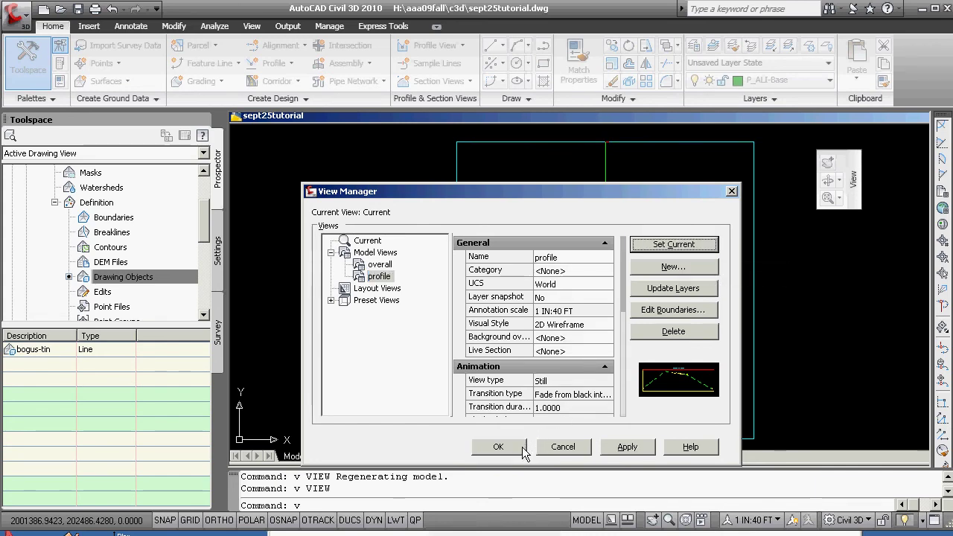
pyautogui.click(498, 447)
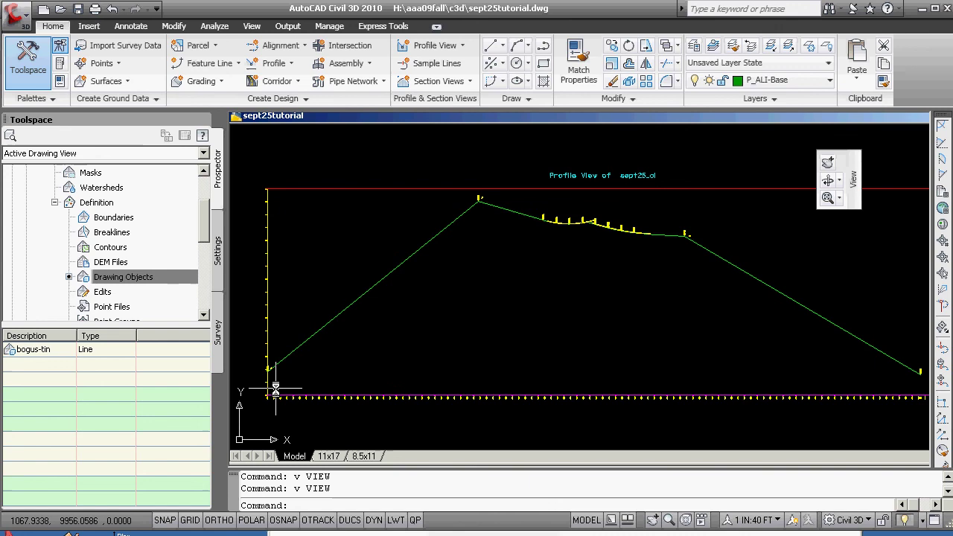
pyautogui.moveTo(266, 385)
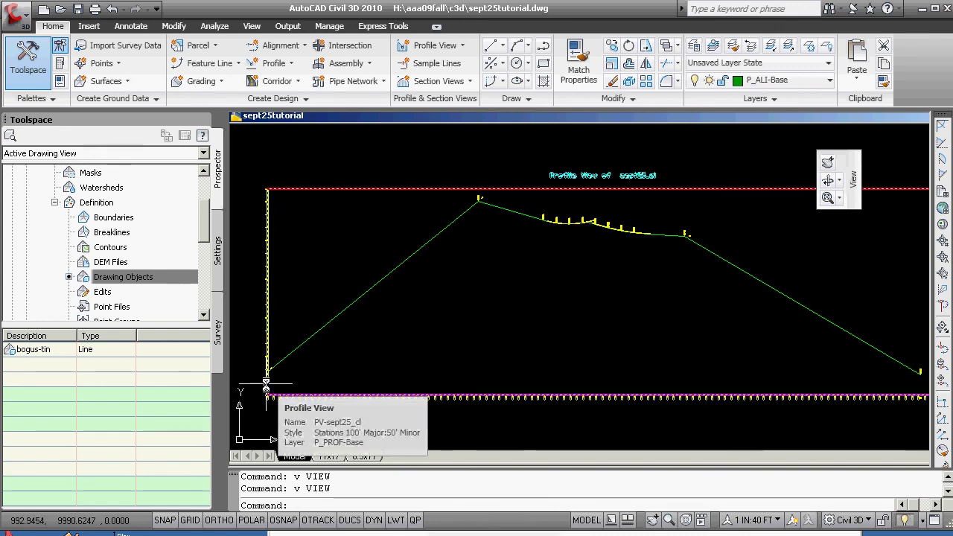